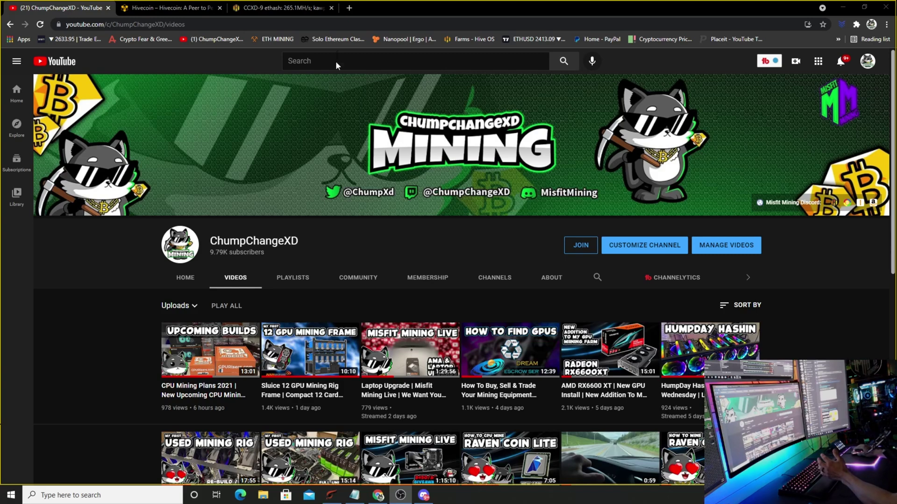
# Download the Windows wallet installer hive-4.3.2.5-win64-setup.exe from the Hivecoin Wallets page and open it
pyautogui.click(168, 8)
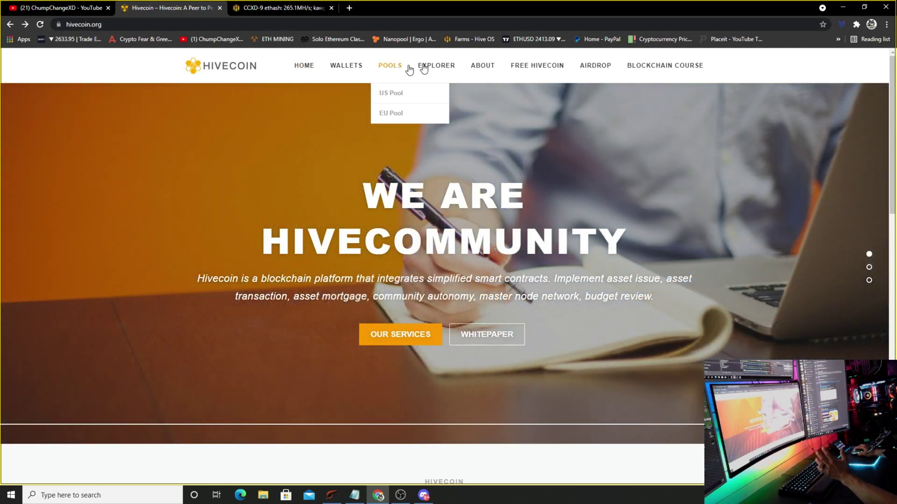
pyautogui.click(346, 72)
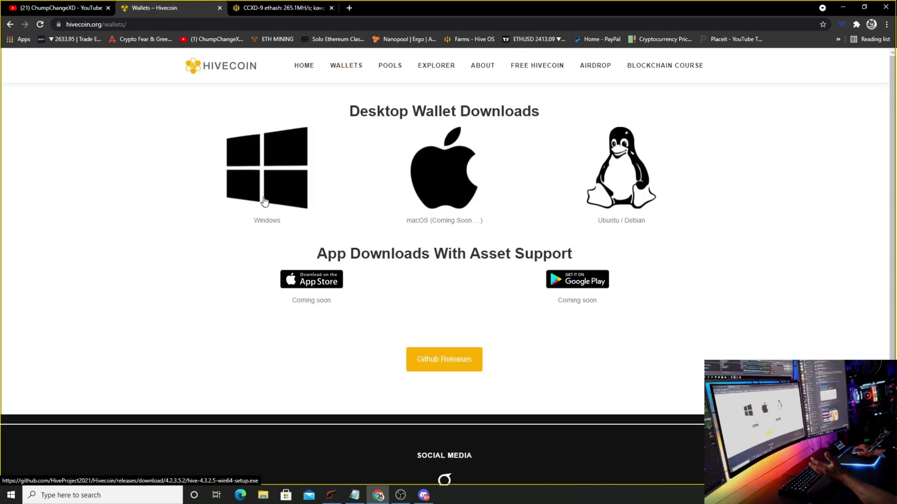
pyautogui.click(265, 202)
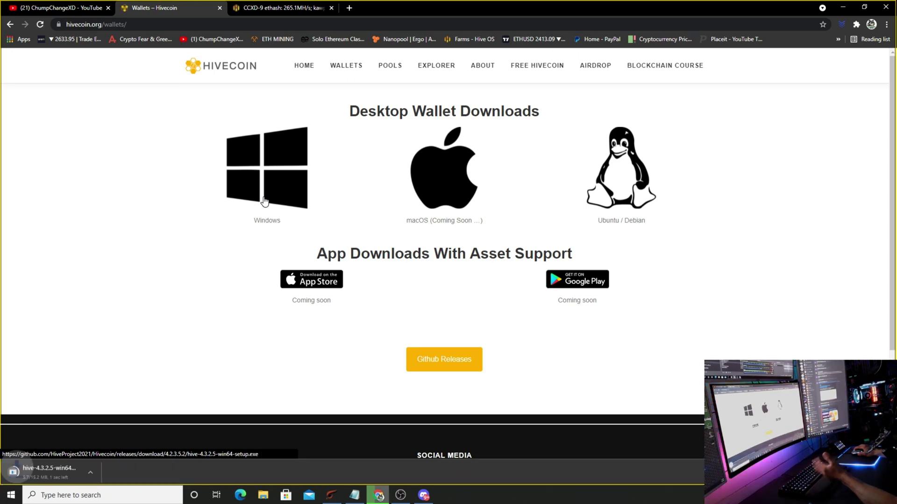
pyautogui.click(84, 474)
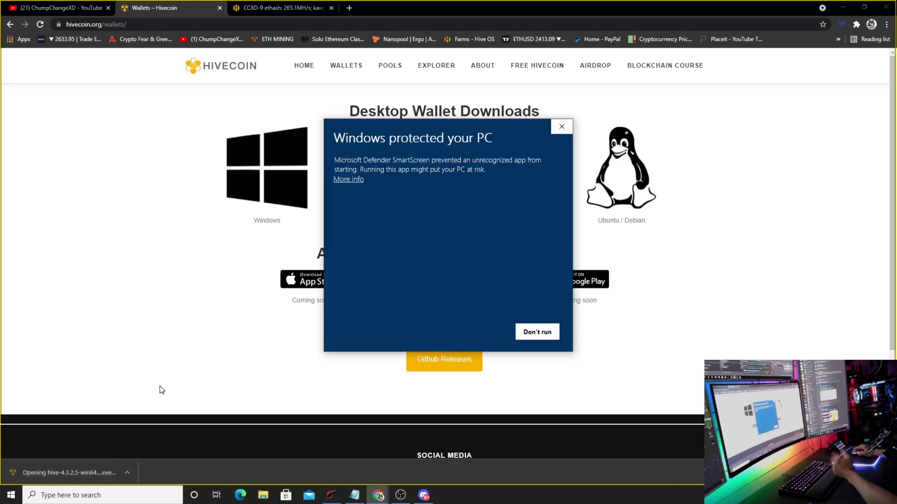
# Bypass the SmartScreen warning, install Hive Core (64-bit) with default folders, and launch it
pyautogui.click(360, 180)
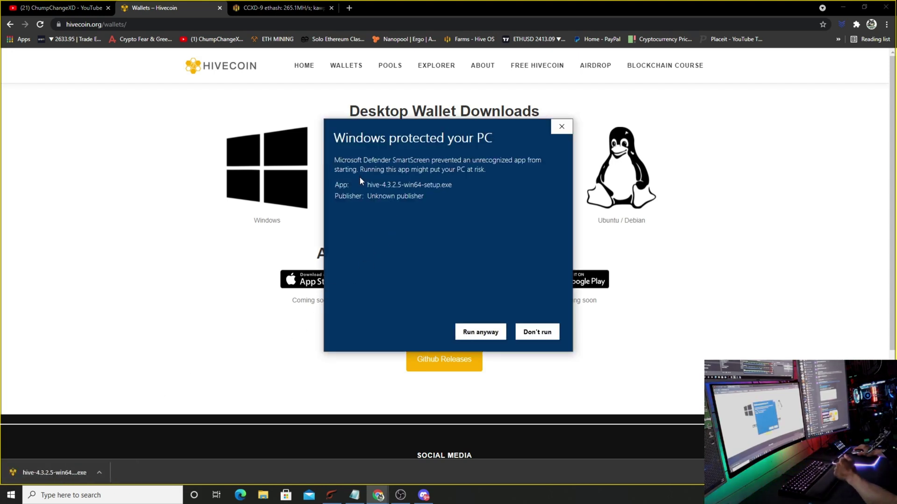
pyautogui.click(472, 337)
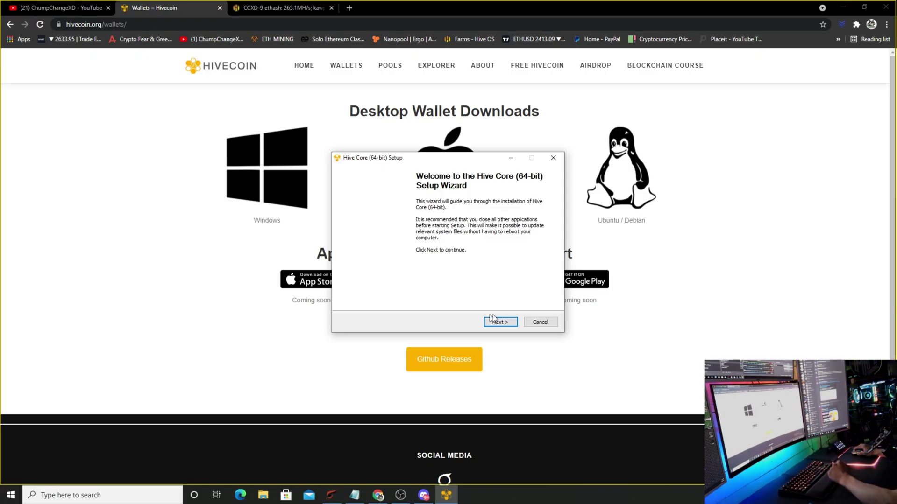
pyautogui.click(511, 324)
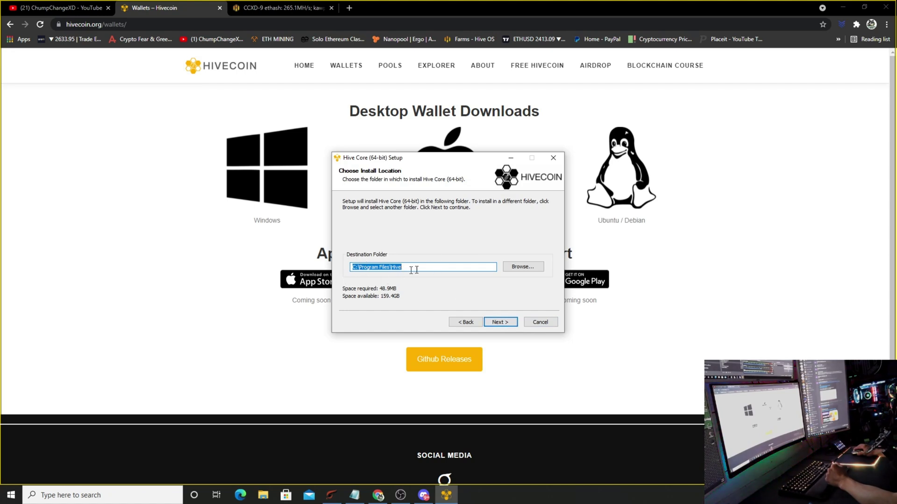
pyautogui.click(502, 325)
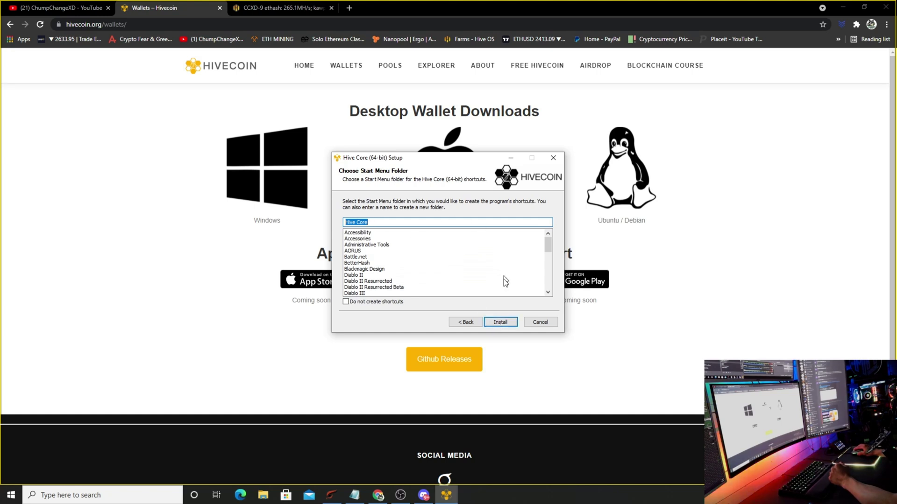
pyautogui.click(501, 322)
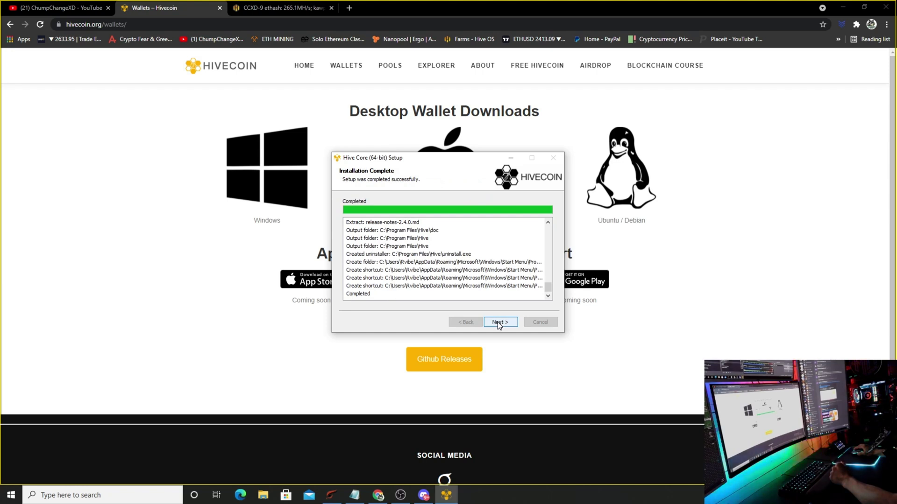
pyautogui.click(497, 322)
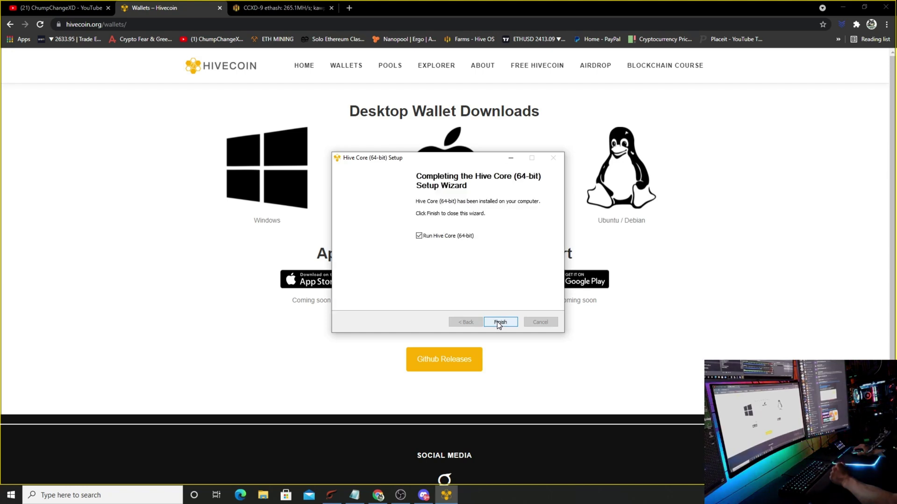
pyautogui.click(498, 322)
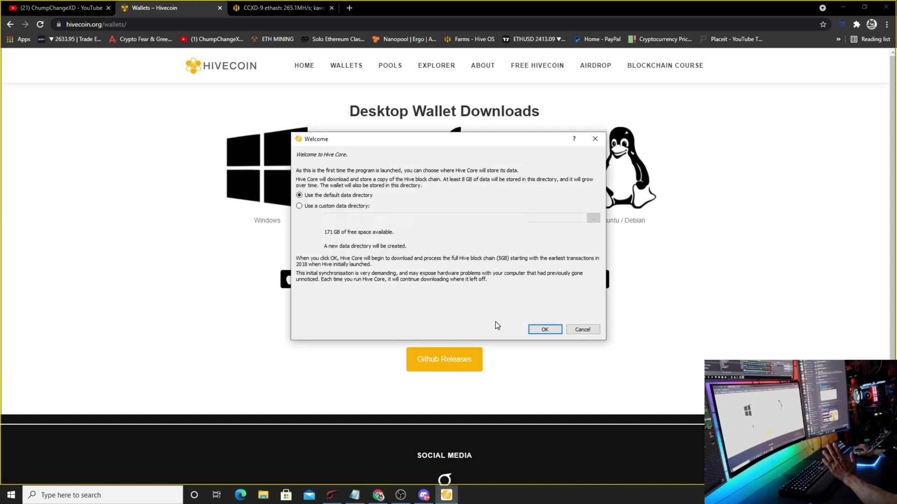
# Keep the default data directory and create an HD wallet from a newly generated recovery phrase
pyautogui.click(537, 328)
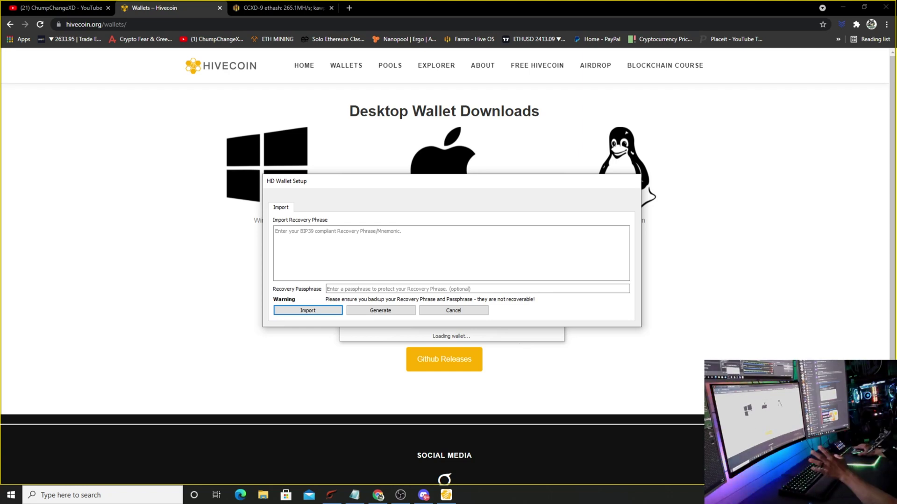
pyautogui.click(390, 315)
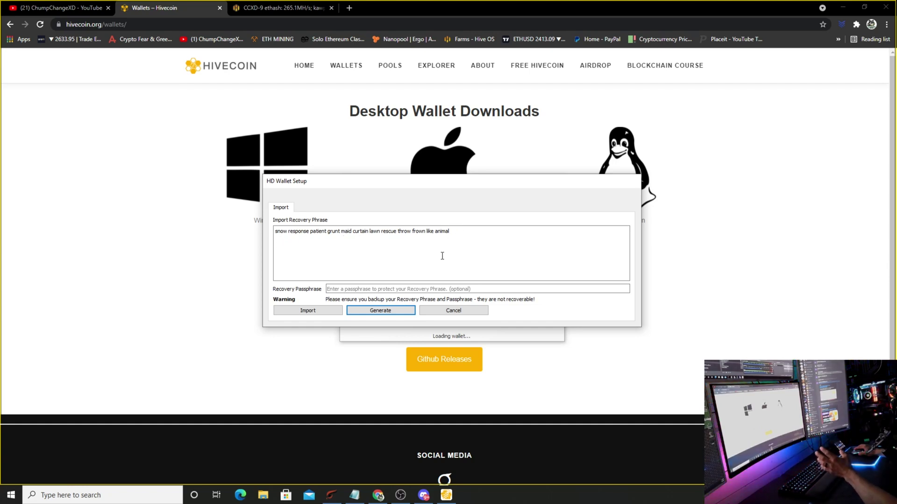
pyautogui.click(321, 313)
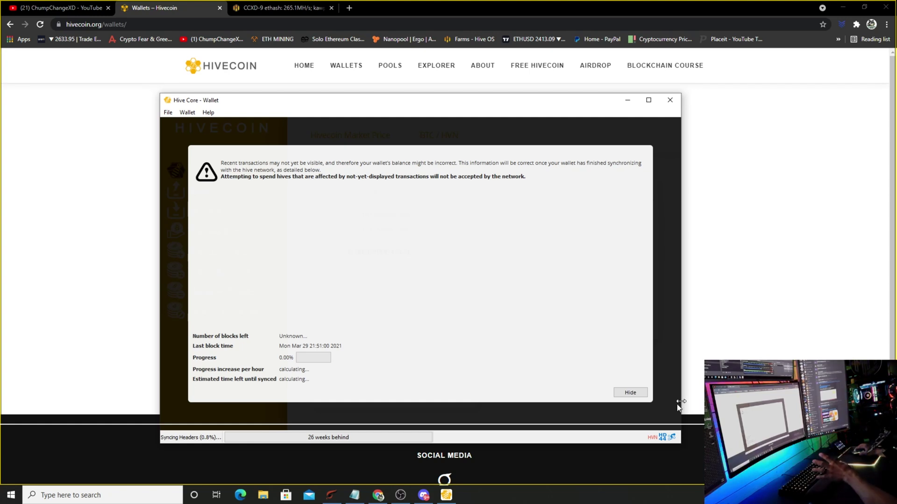
# Add a new receiving address labelled CCXD in Hive Core
pyautogui.click(626, 393)
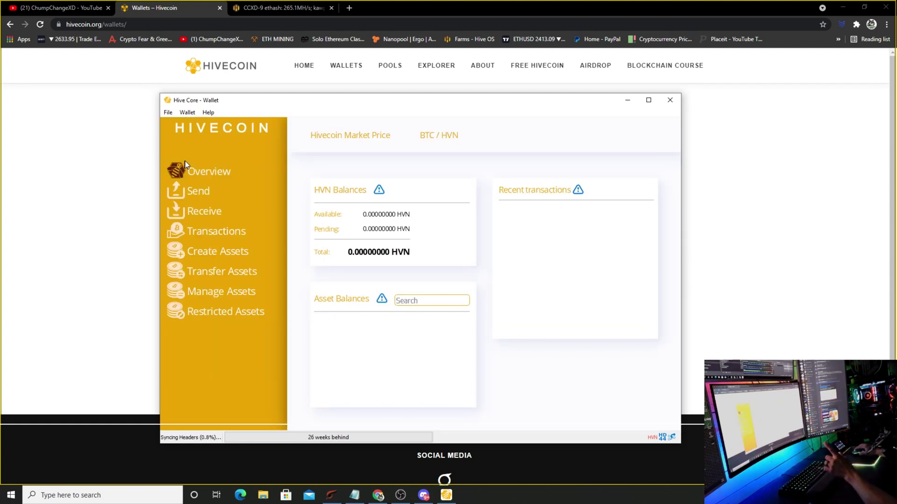
pyautogui.click(168, 113)
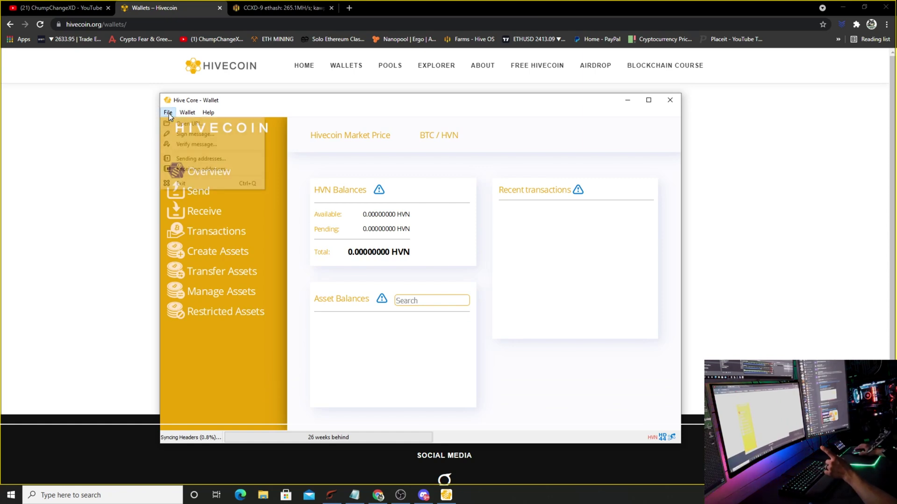
pyautogui.click(192, 169)
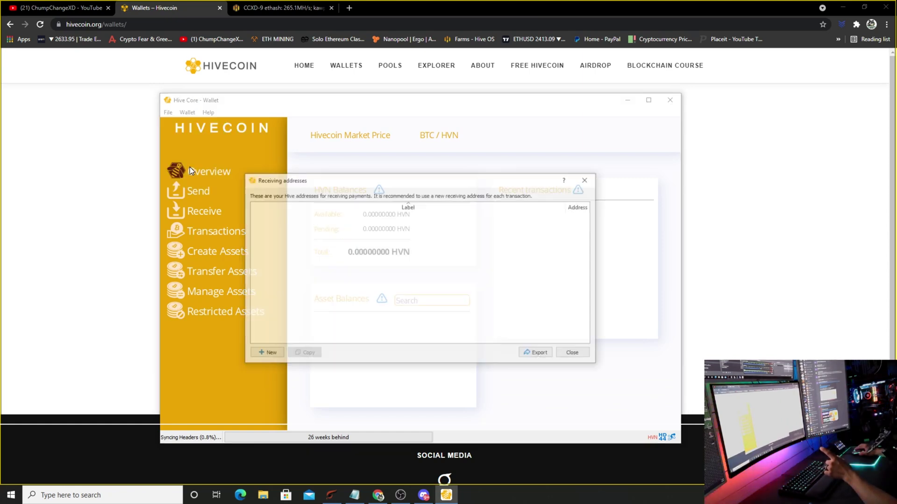
pyautogui.click(265, 353)
pyautogui.write('CC')
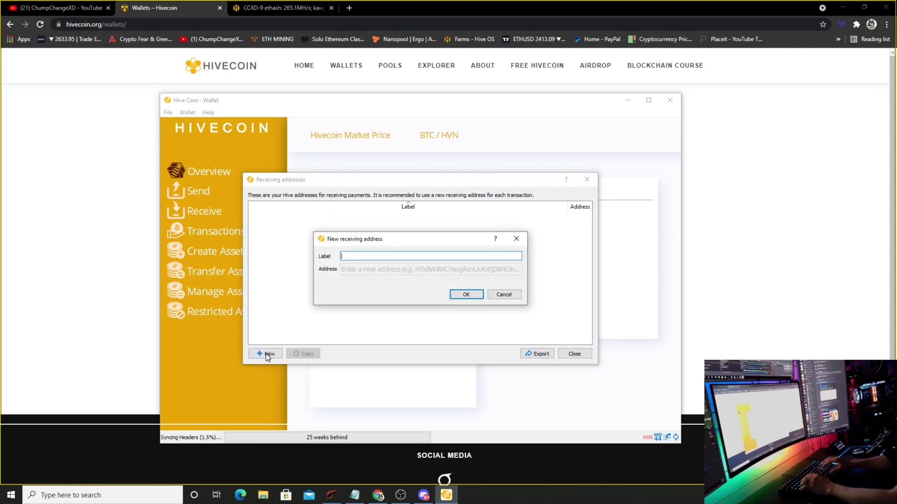
pyautogui.write('XD')
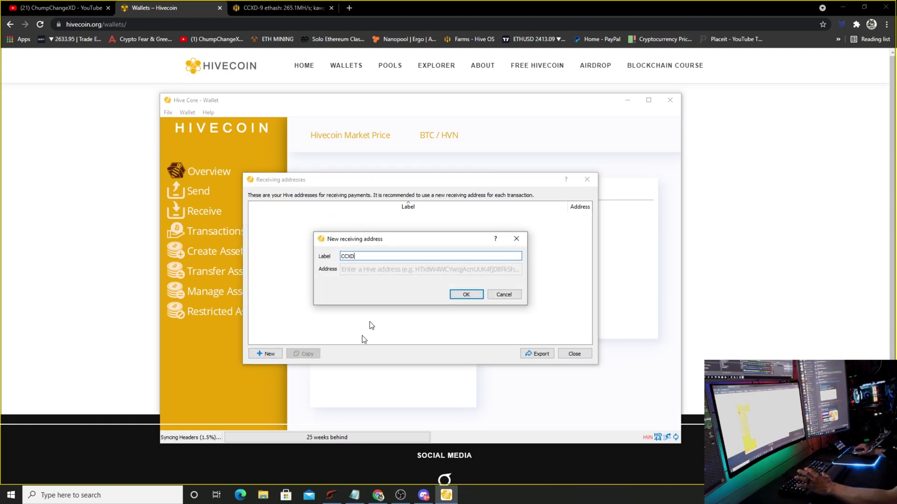
pyautogui.click(468, 294)
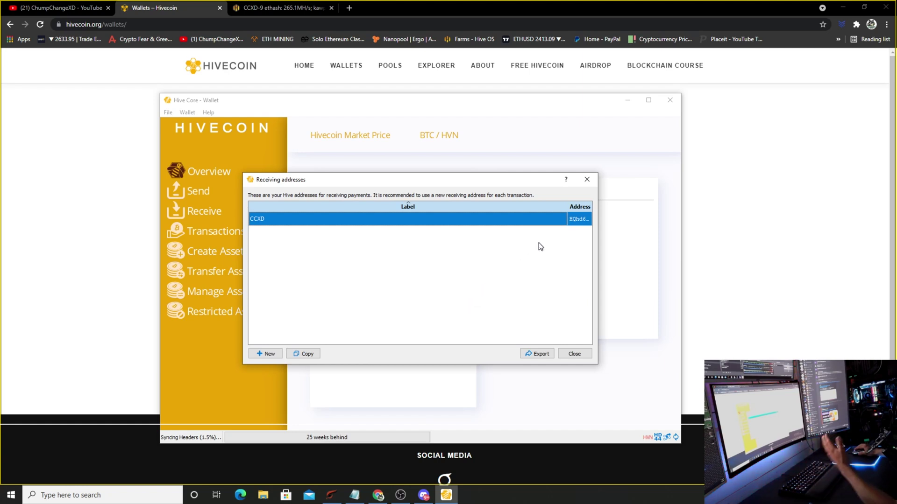
# Copy the CCXD receiving address and close the receiving addresses list
pyautogui.rightClick(575, 217)
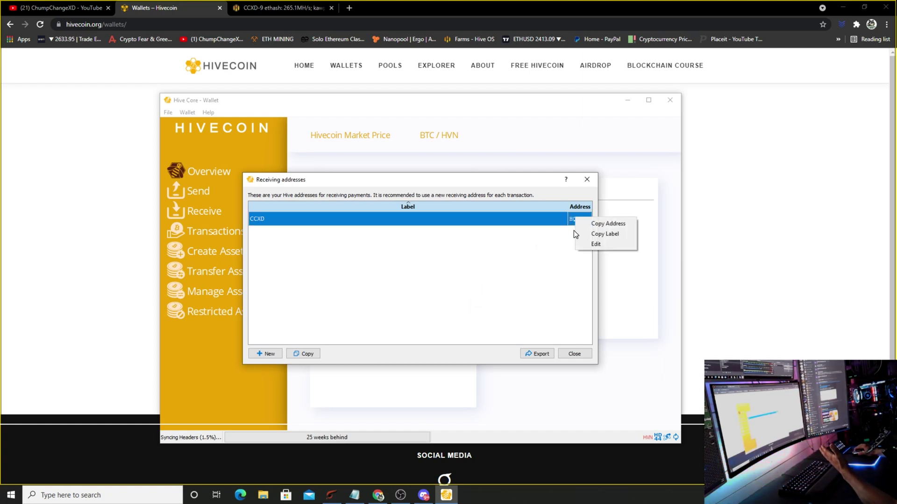
pyautogui.click(590, 225)
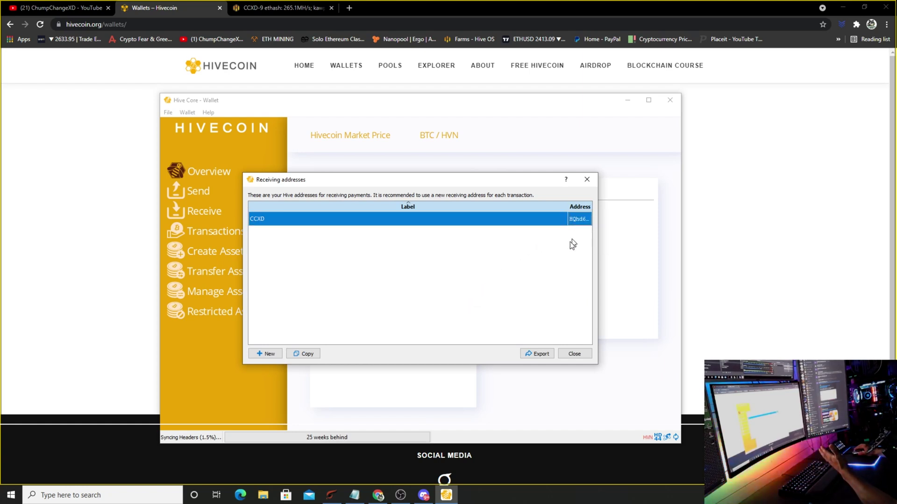
pyautogui.click(575, 354)
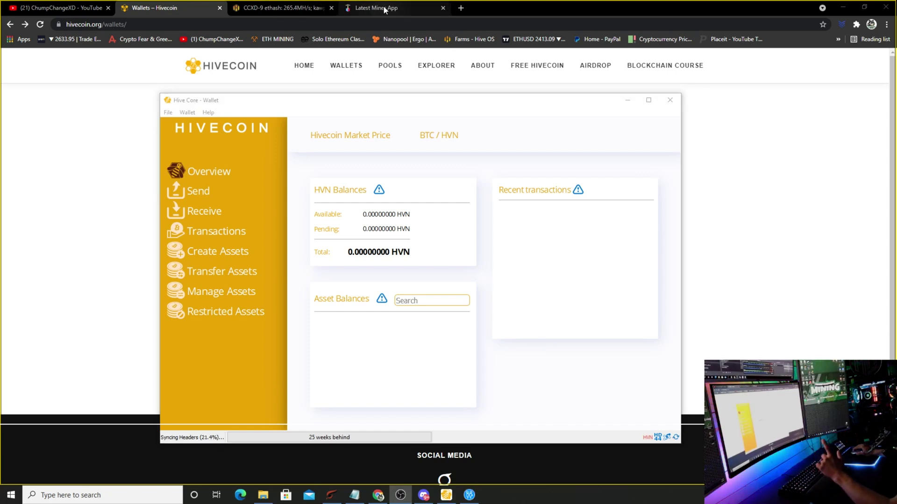
pyautogui.click(384, 9)
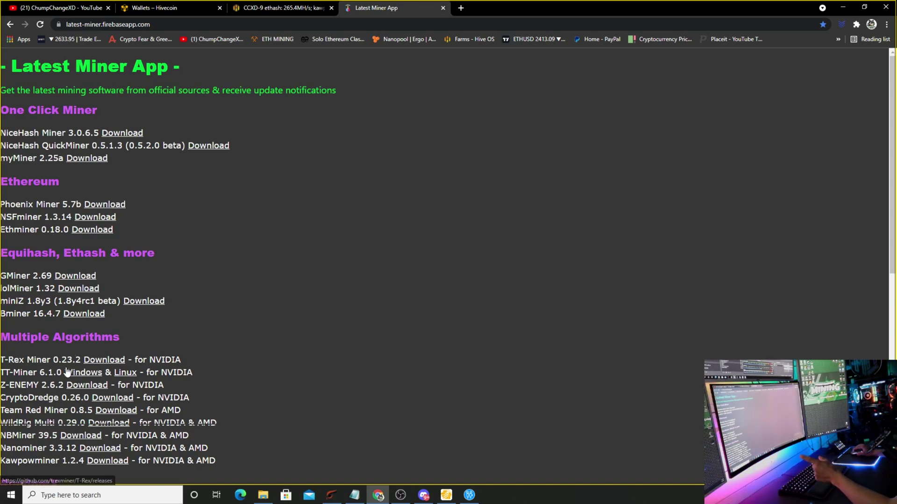
# Download t-rex-0.23.2-win.zip from the T-Rex GitHub releases, keep the flagged file, and open it
pyautogui.click(91, 364)
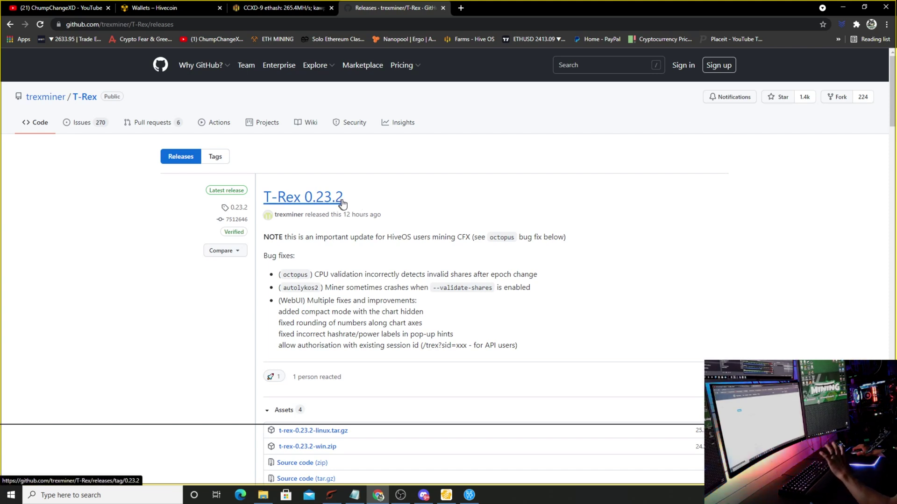
pyautogui.scroll(-2, 378, 233)
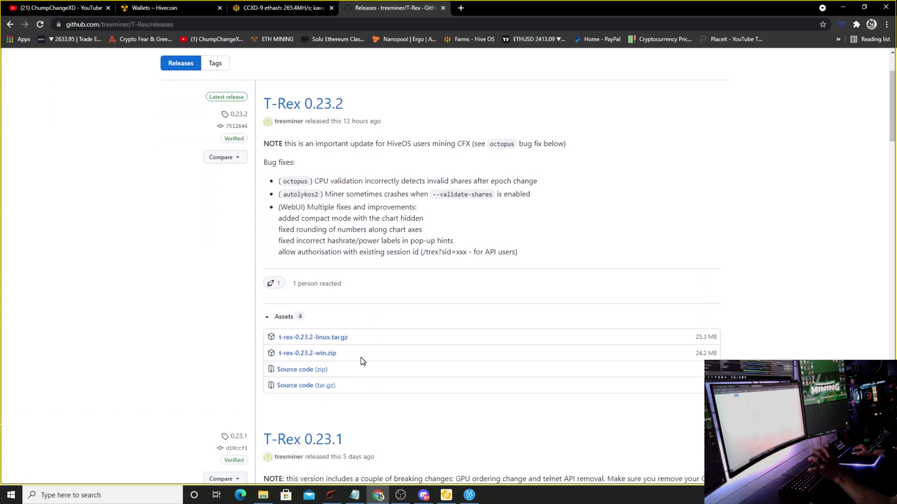
pyautogui.click(328, 355)
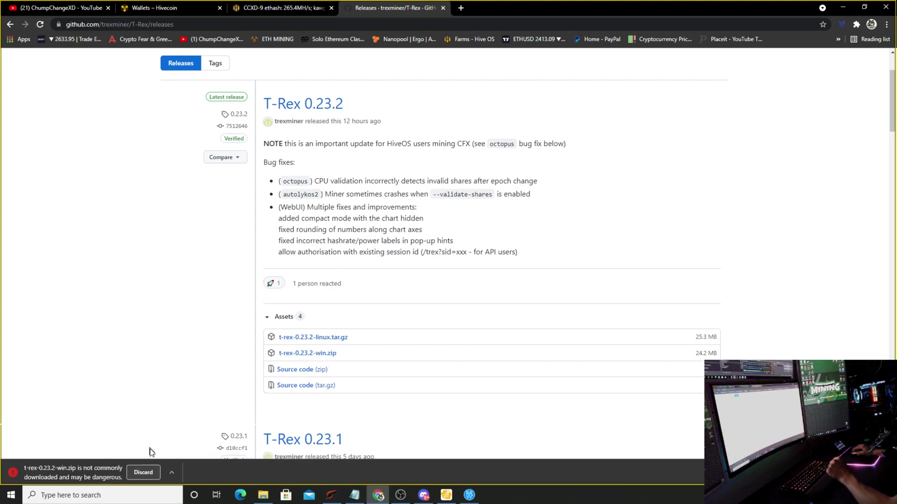
pyautogui.click(172, 467)
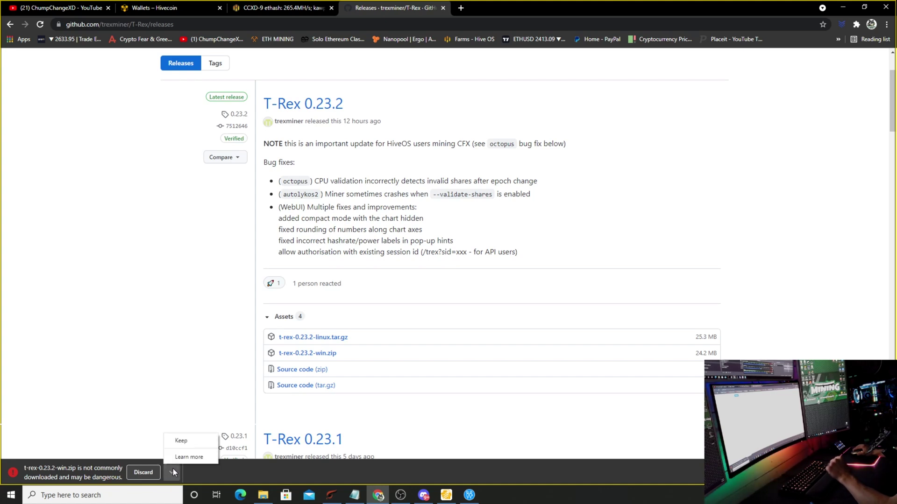
pyautogui.click(192, 437)
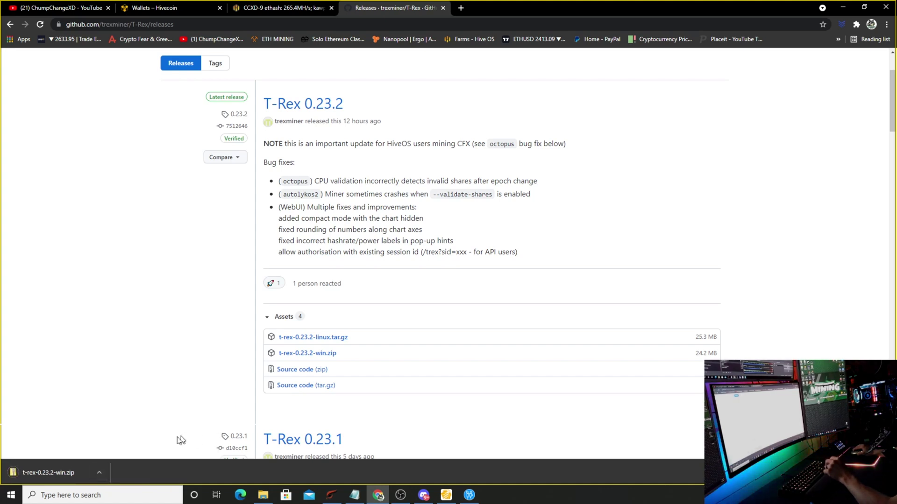
pyautogui.click(57, 472)
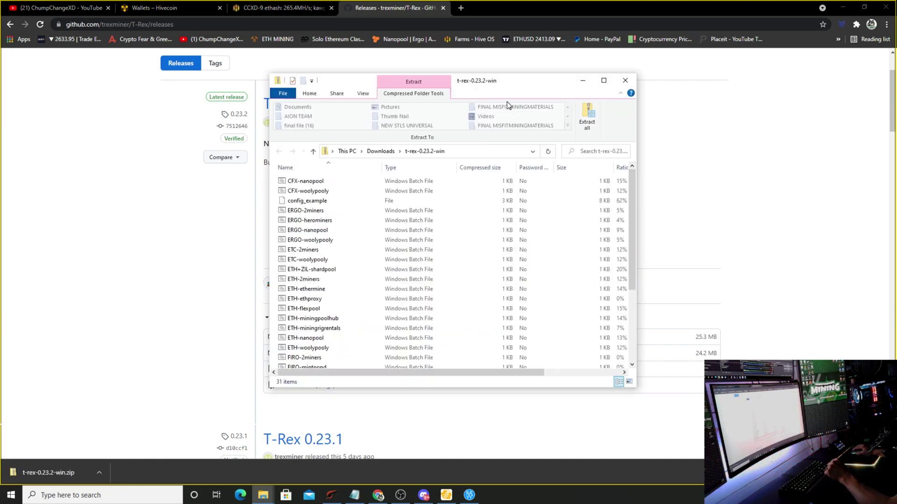
# Extract the whole T-Rex zip into Downloads\t-rex-0.23.2-win
pyautogui.click(590, 122)
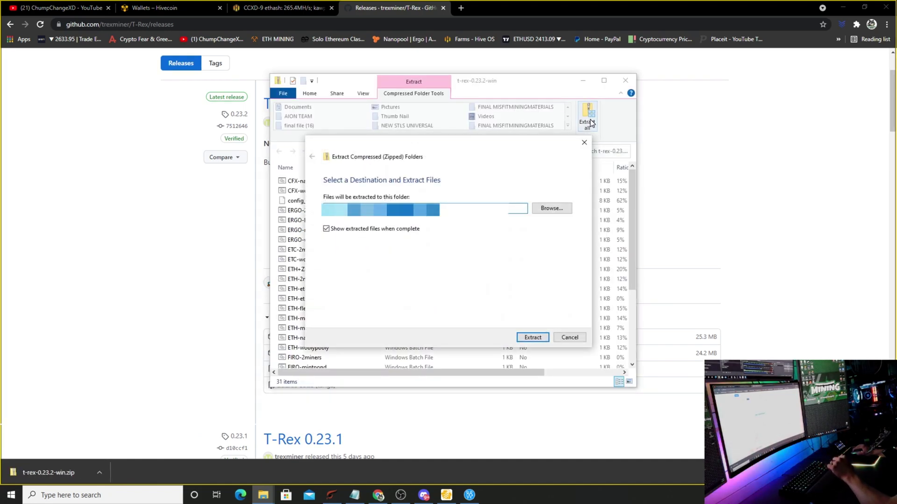
pyautogui.click(527, 336)
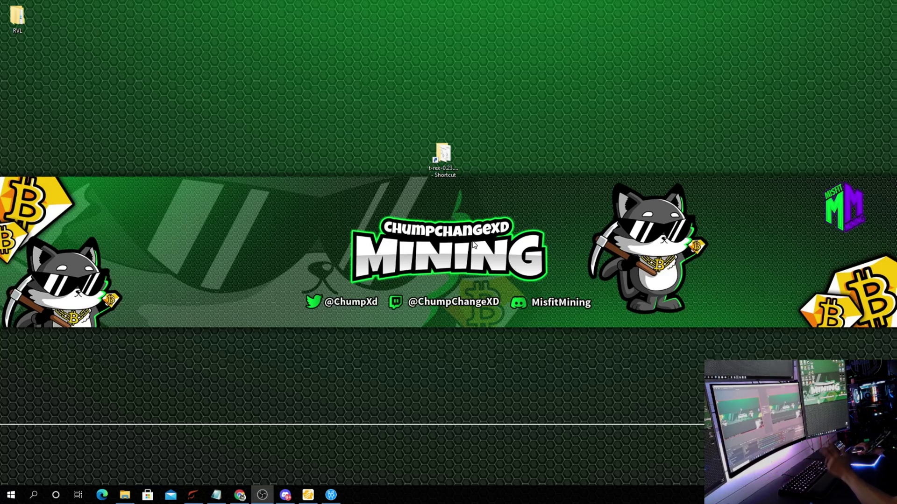
# Open RVN-woolypooly.bat from the t-rex folder for editing in Notepad
pyautogui.doubleClick(452, 142)
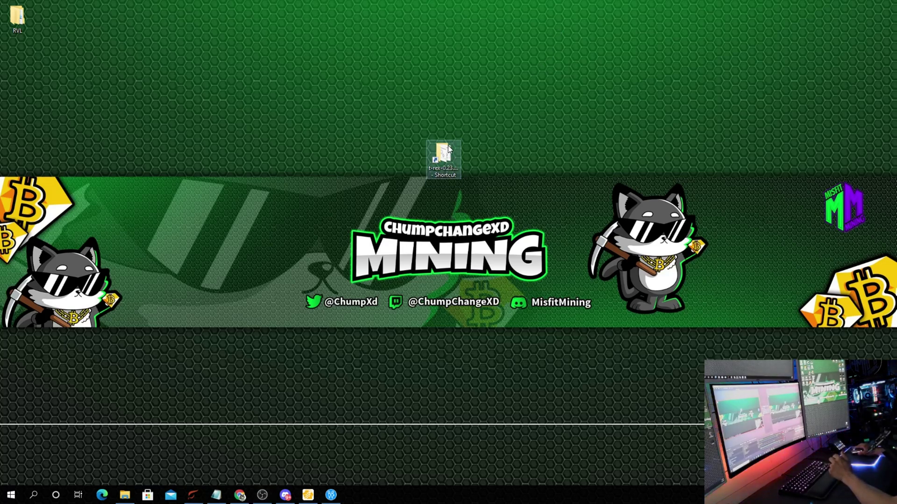
pyautogui.scroll(-1, 343, 280)
pyautogui.scroll(-2, 343, 283)
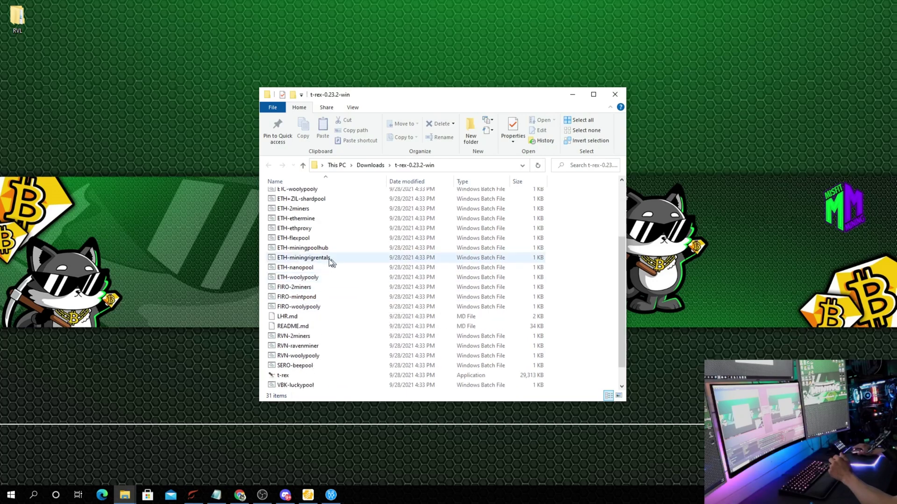
pyautogui.rightClick(318, 358)
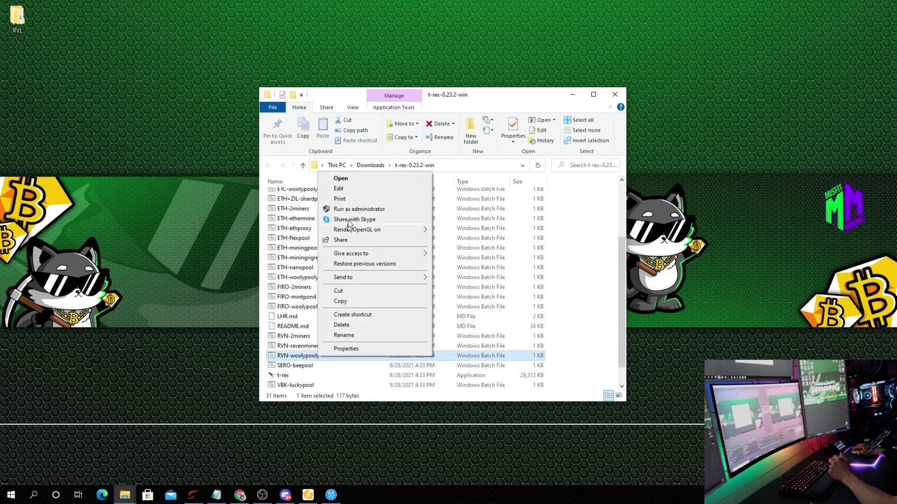
pyautogui.click(351, 187)
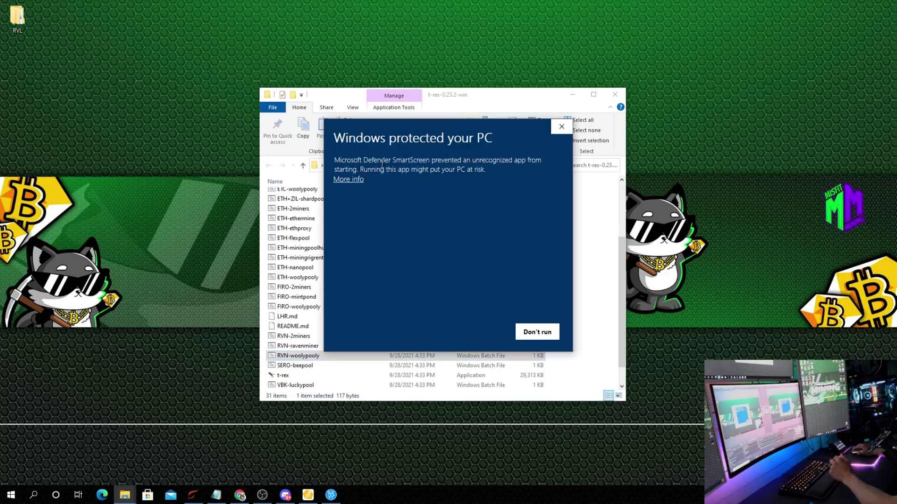
pyautogui.click(346, 180)
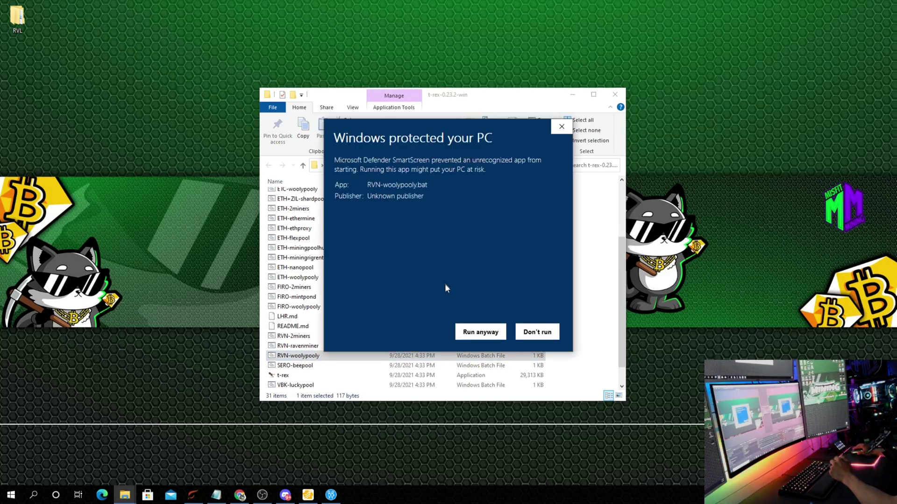
pyautogui.click(470, 337)
pyautogui.click(685, 164)
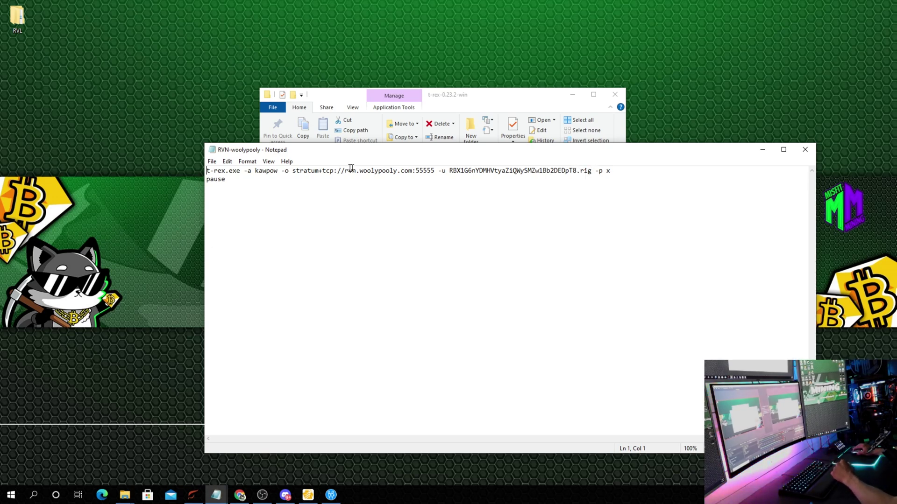
# Replace the script with the kawpow command for stratum+tcp://5.9.39.44:10008 and the wallet address, without -d
pyautogui.moveTo(234, 184); pyautogui.dragTo(182, 164)
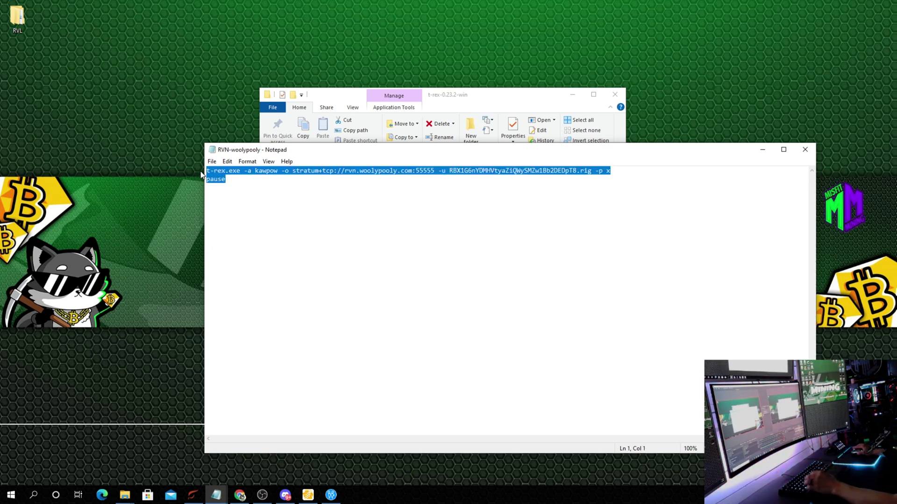
pyautogui.hotkey('ctrl', 'v')
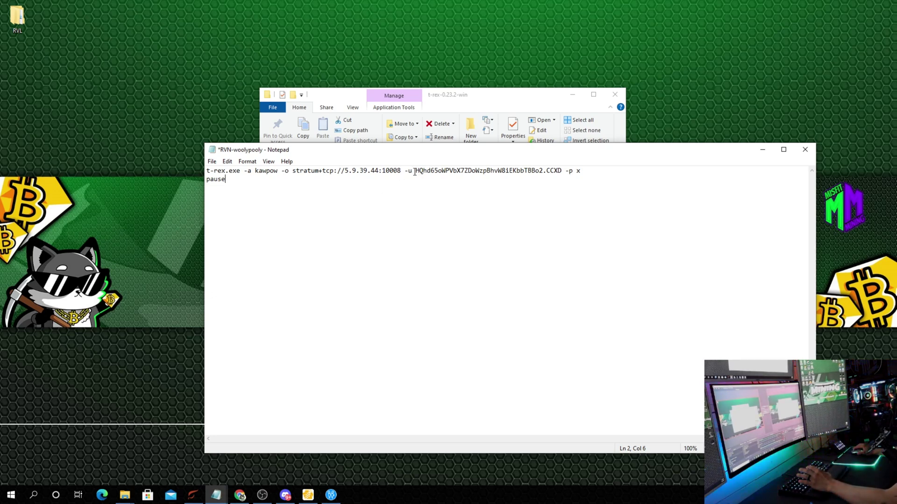
pyautogui.moveTo(414, 172); pyautogui.dragTo(562, 171)
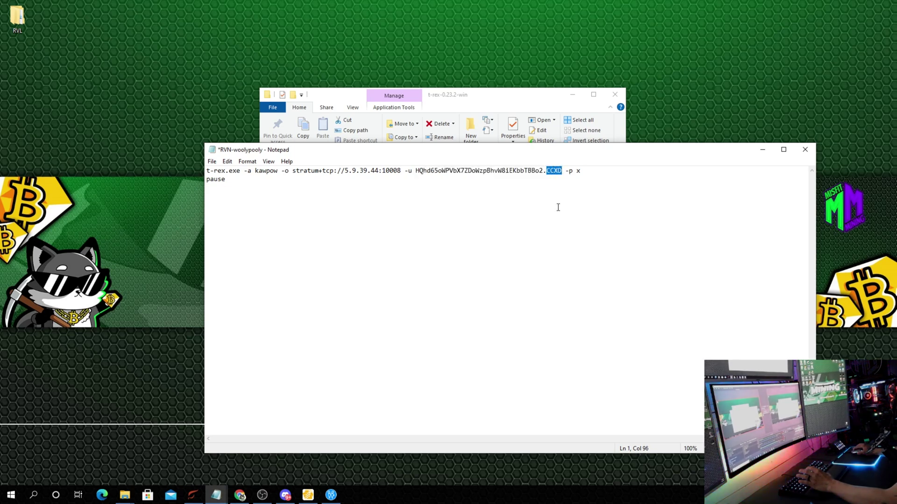
pyautogui.click(580, 171)
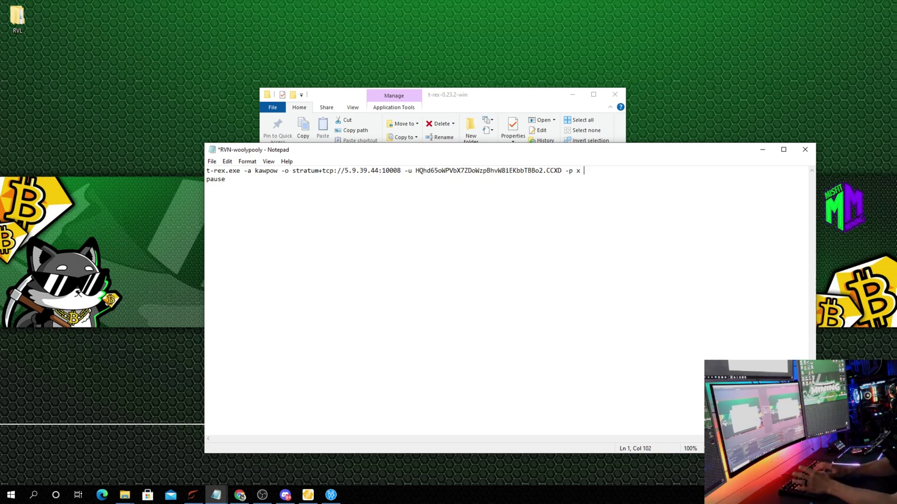
pyautogui.write('-')
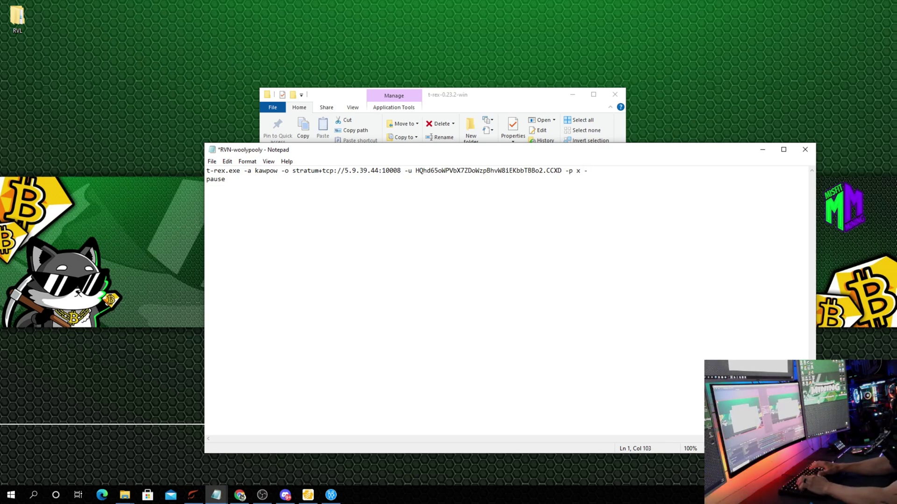
pyautogui.write('d')
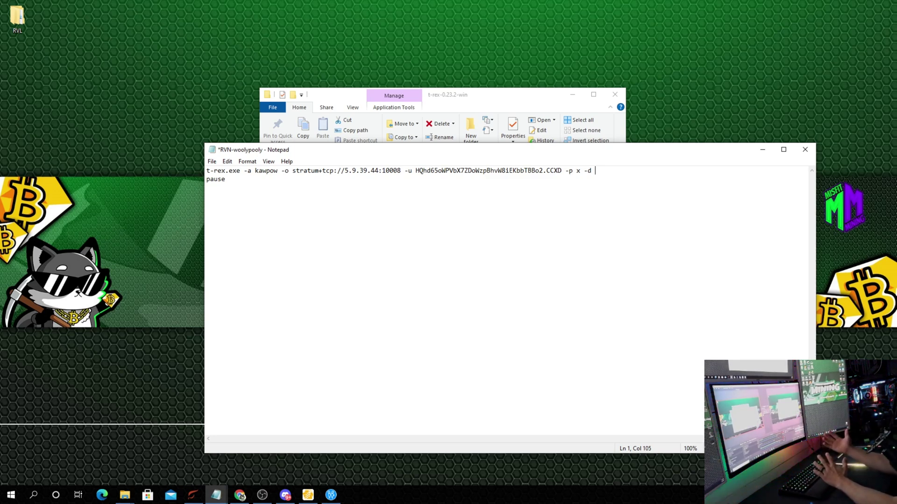
pyautogui.write('0')
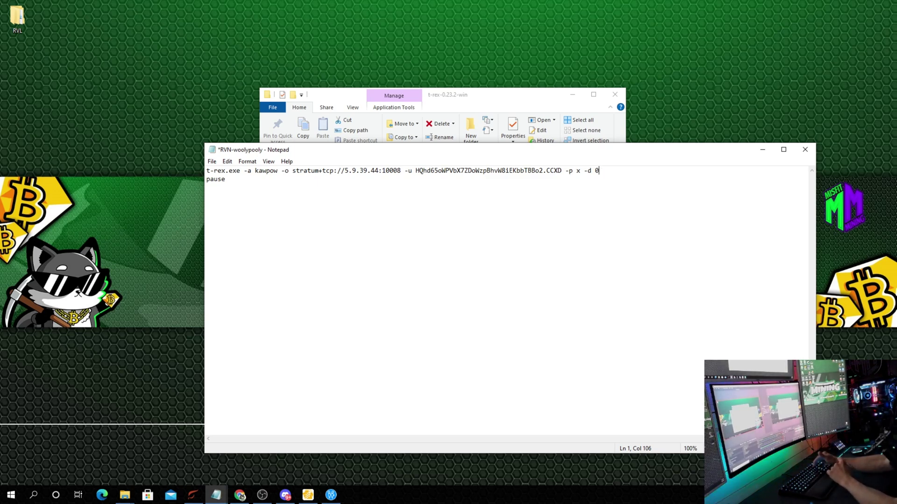
pyautogui.press('BackSpace')
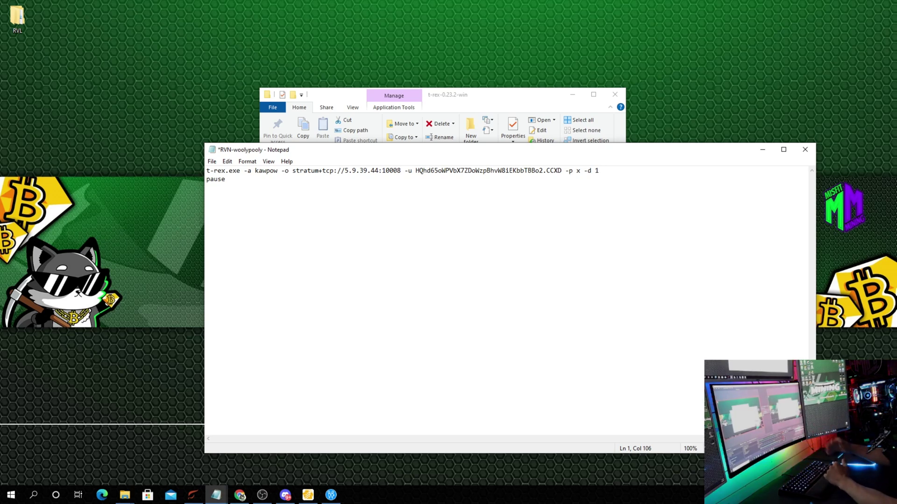
pyautogui.press('BackSpace')
pyautogui.press('BackSpace')
pyautogui.press('BackSpace')
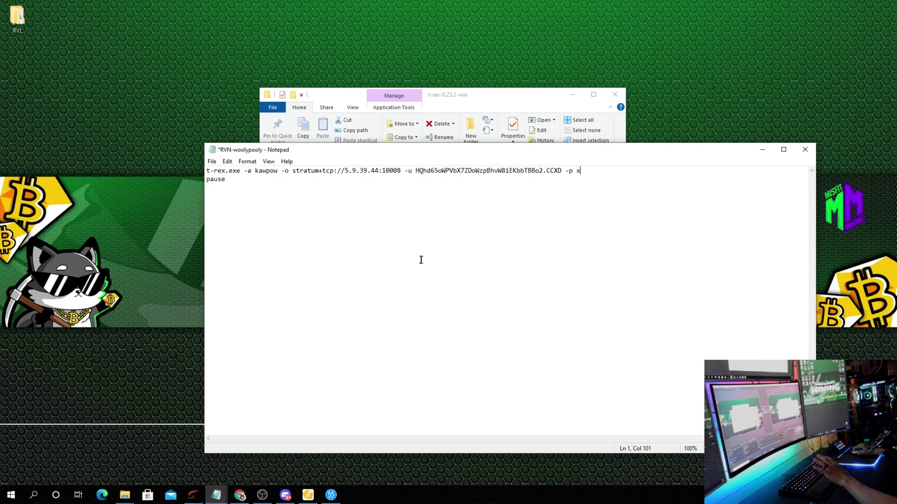
# Save the script as Hivecoin_Kawpow.bat (All files type) in the t-rex folder, then run it
pyautogui.click(211, 162)
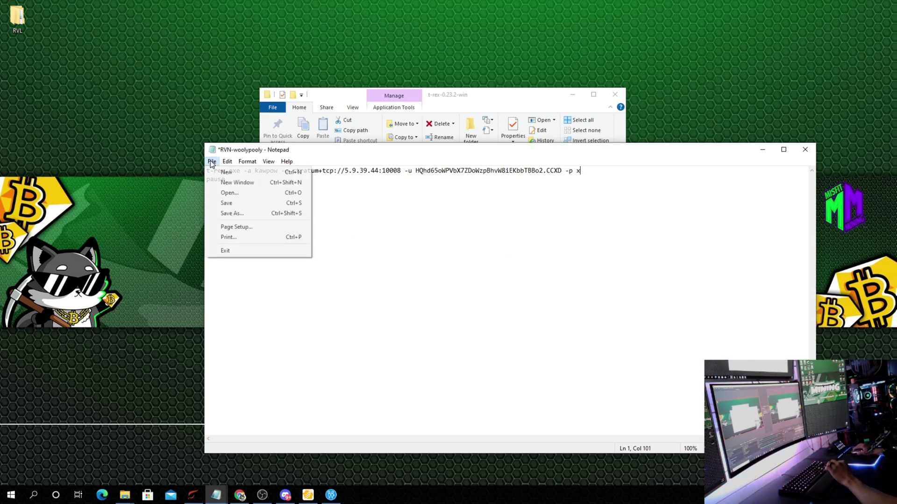
pyautogui.click(232, 214)
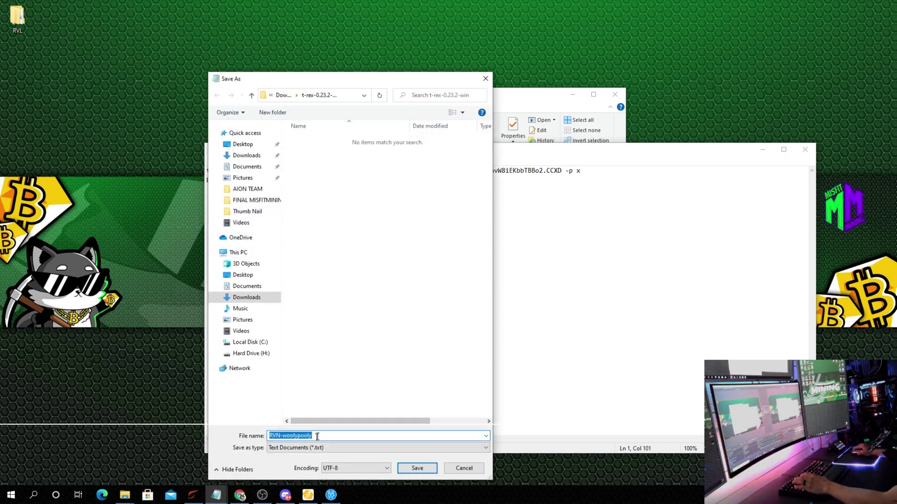
pyautogui.press('BackSpace')
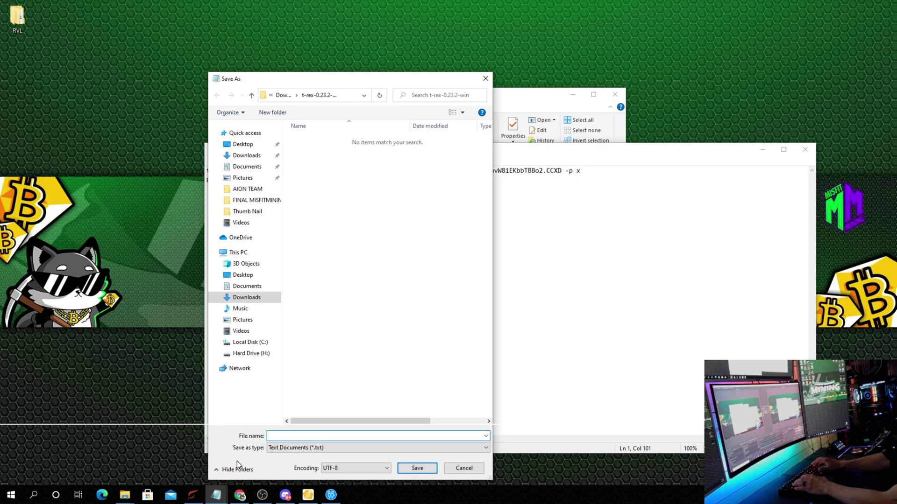
pyautogui.write('Hive')
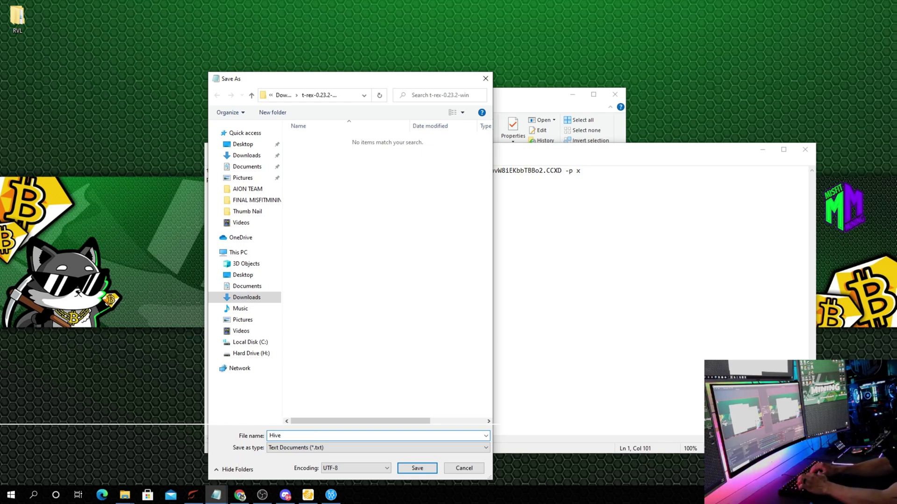
pyautogui.write('coin_K')
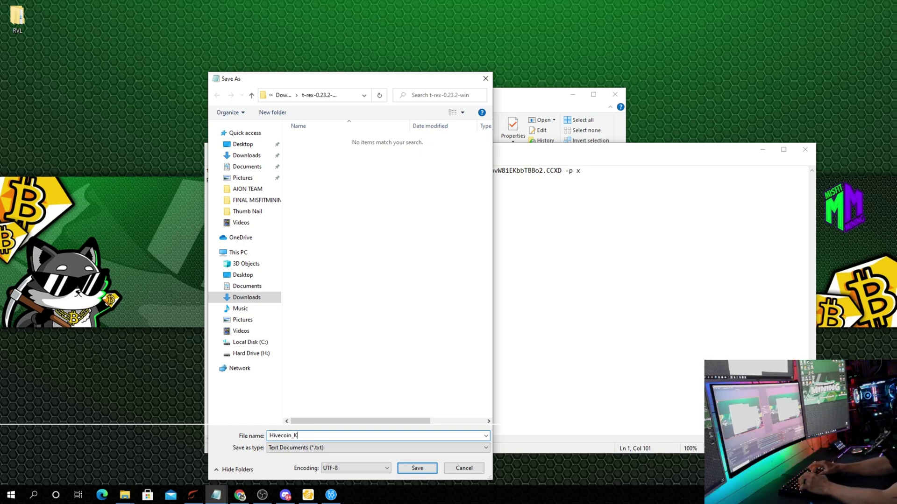
pyautogui.write('awpow')
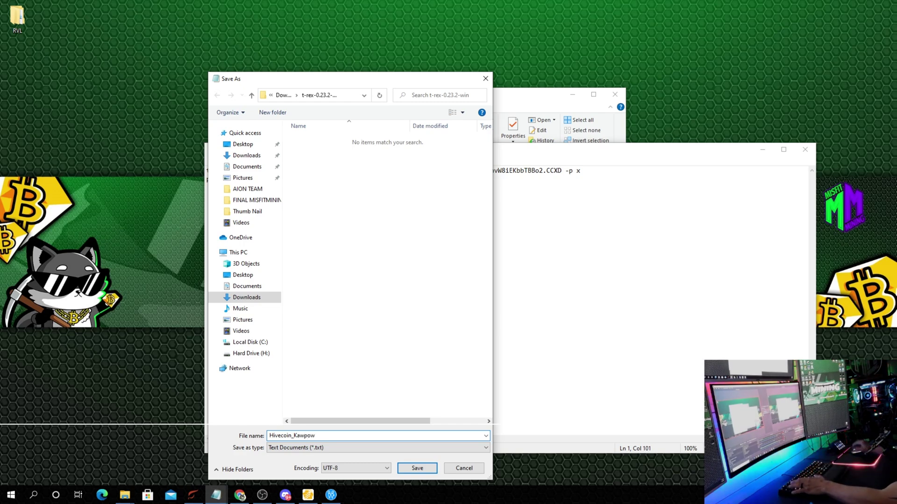
pyautogui.click(299, 448)
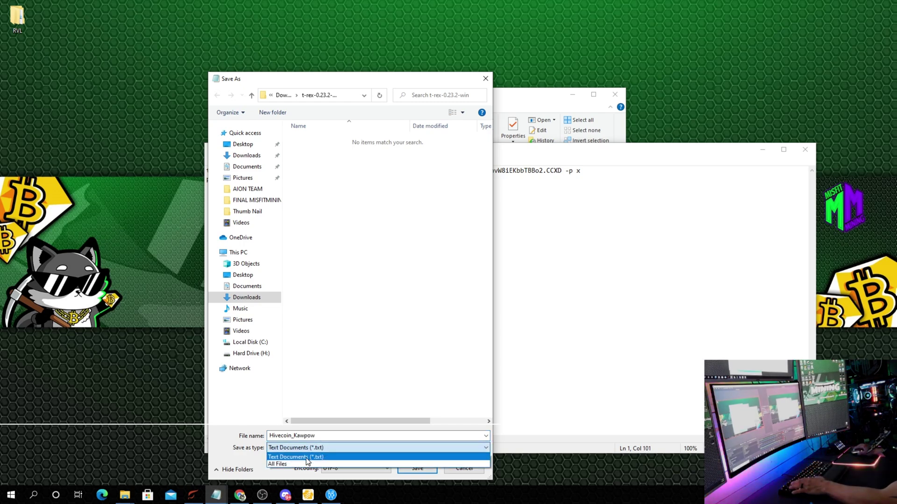
pyautogui.click(289, 464)
pyautogui.doubleClick(331, 435)
pyautogui.press('End')
pyautogui.write('.b')
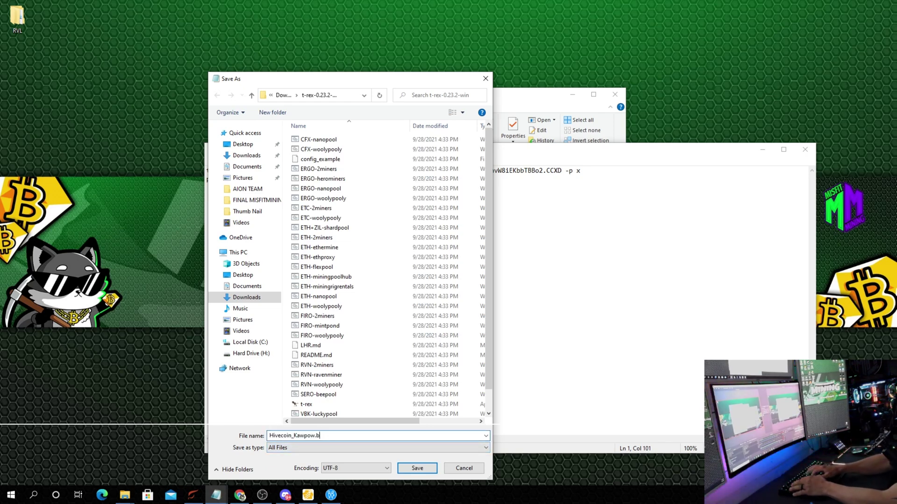
pyautogui.write('at')
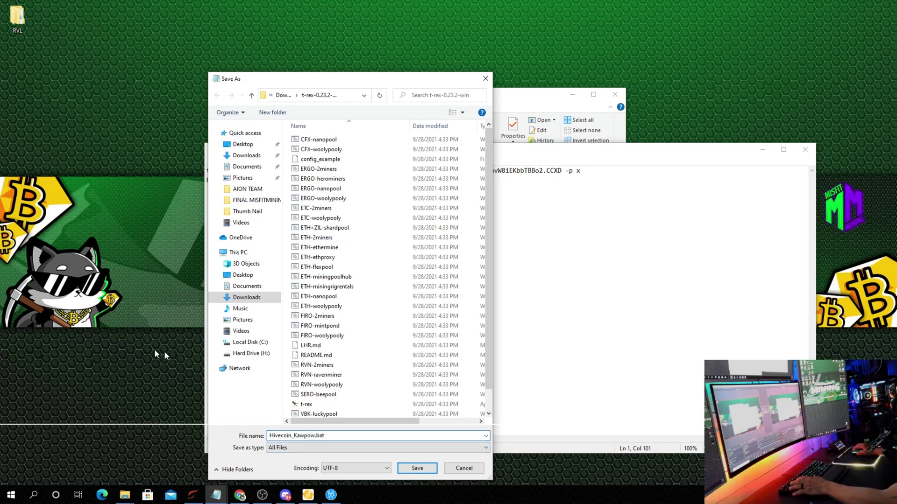
pyautogui.click(427, 469)
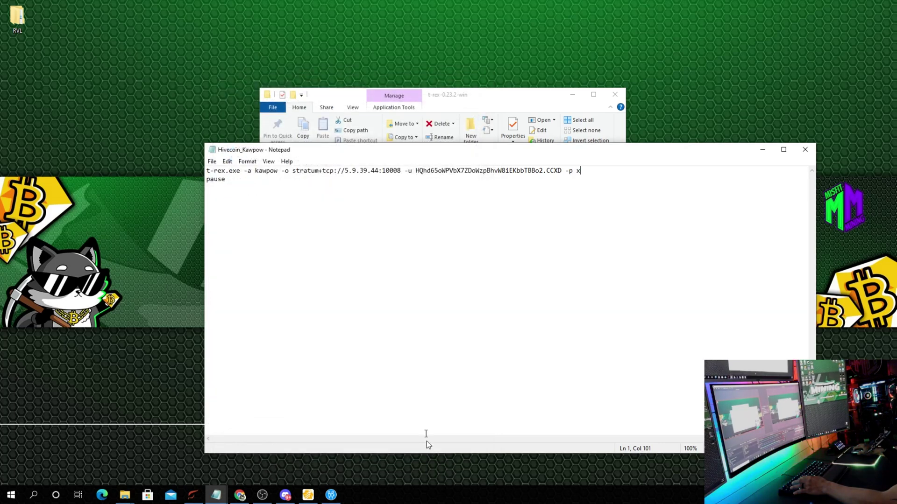
pyautogui.click(805, 149)
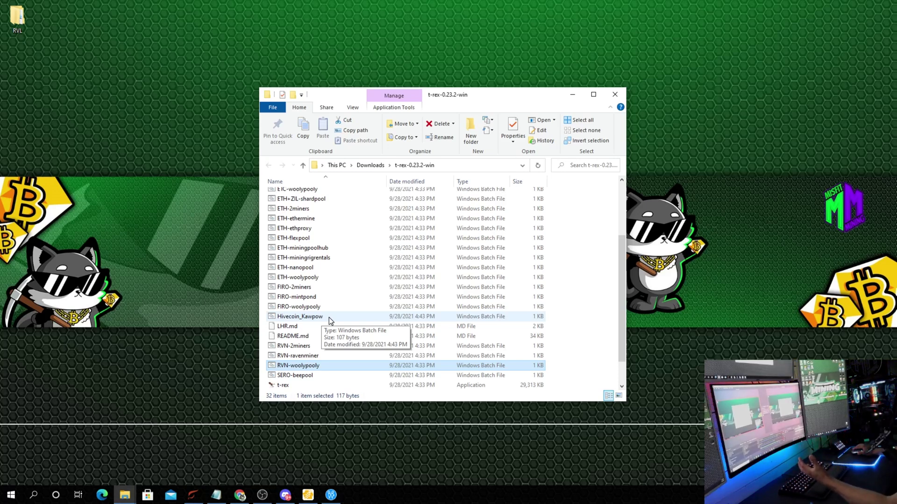
pyautogui.doubleClick(329, 317)
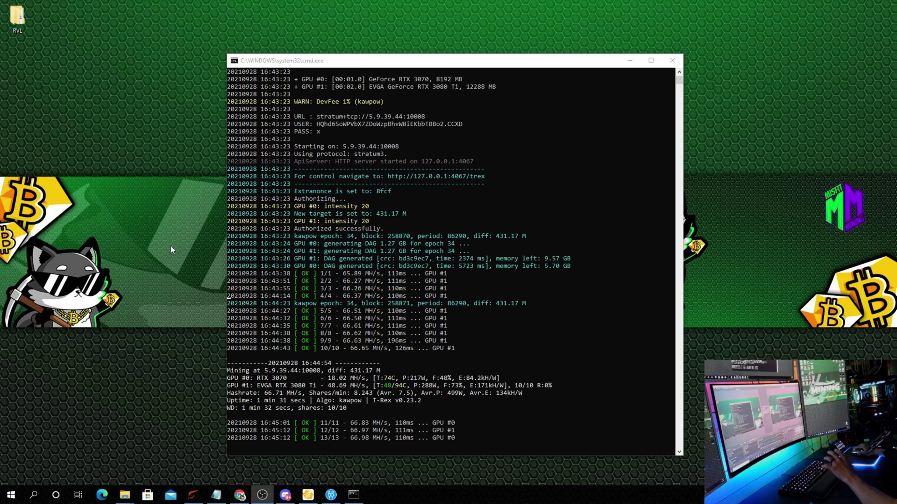
# Stop the running T-Rex miner and close the t-rex folder window
pyautogui.click(675, 66)
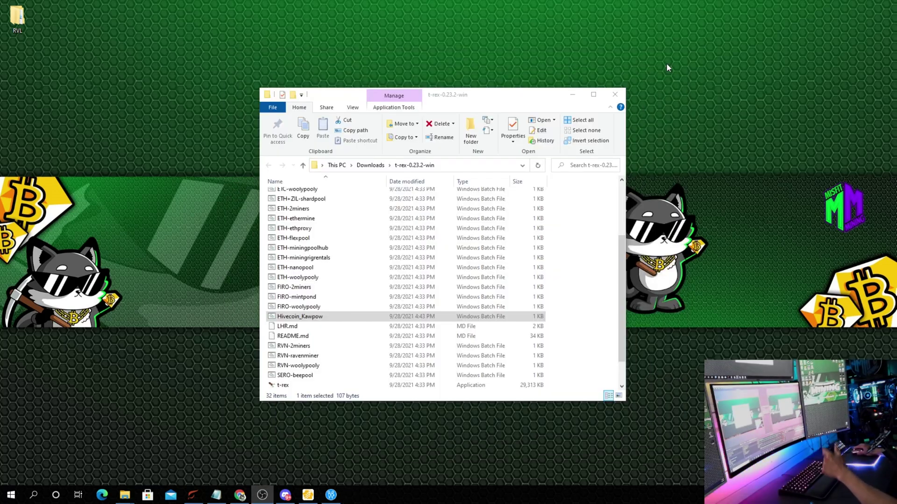
pyautogui.click(619, 95)
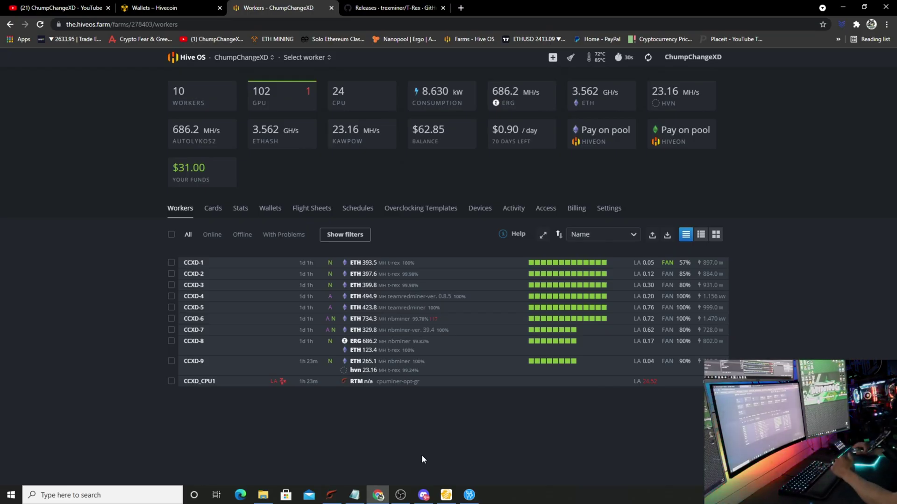
# On the farm's Wallets page, start a new wallet with coin hvn
pyautogui.click(269, 217)
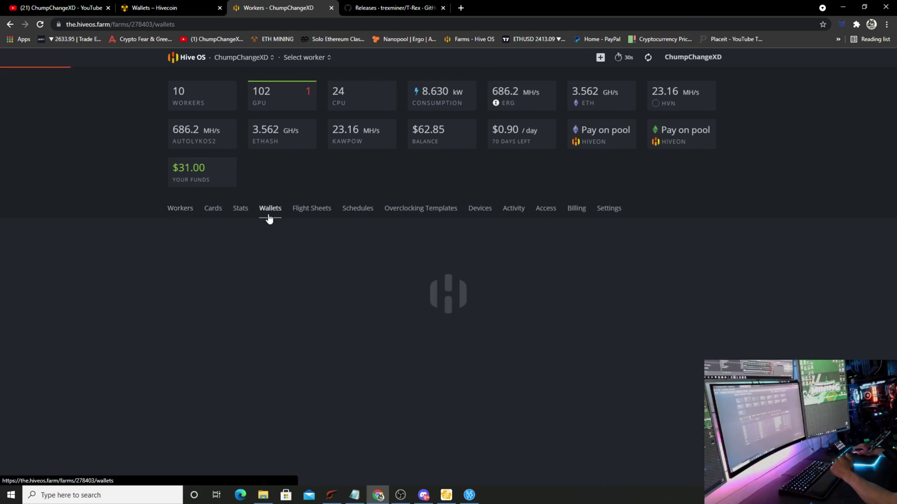
pyautogui.click(704, 239)
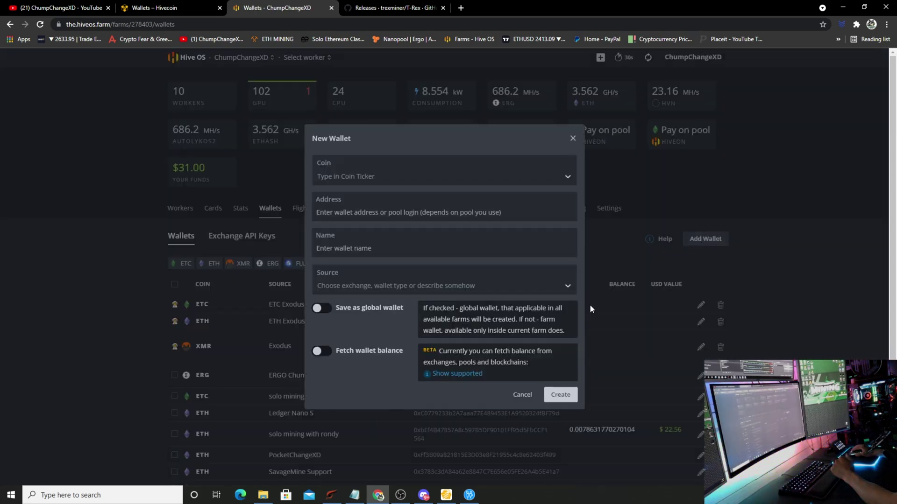
pyautogui.click(354, 171)
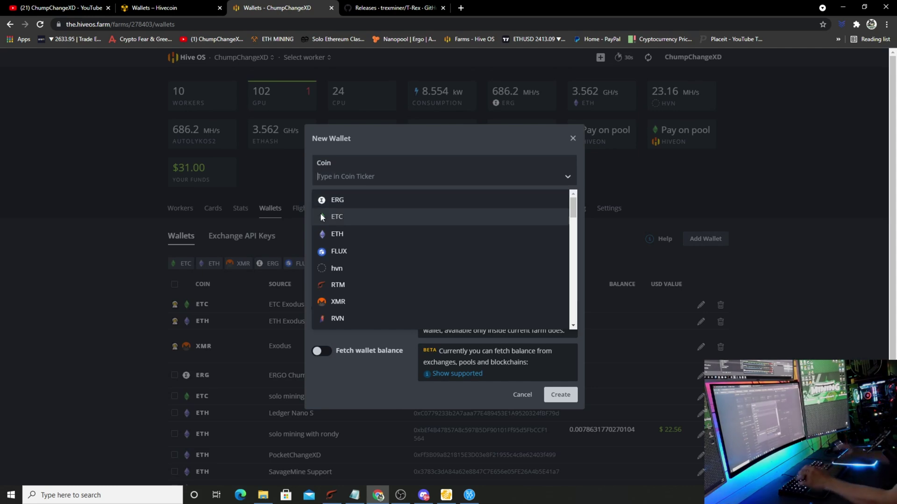
pyautogui.write('hvn')
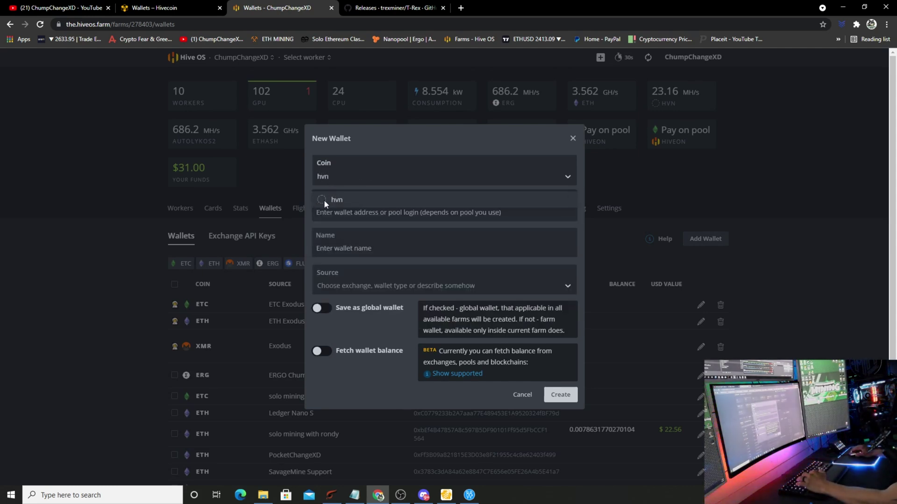
pyautogui.click(349, 198)
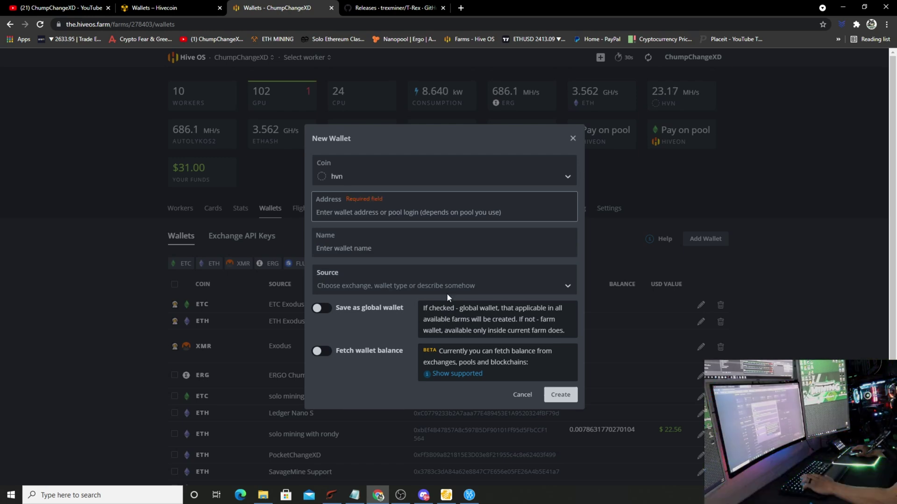
# Paste the Hivecoin address, name it HiveCoin, then discard the wallet form unsaved
pyautogui.write('HQhd65oWPVbX7ZDoWzpBhvW8iEKbbTBBo2')
pyautogui.click(429, 244)
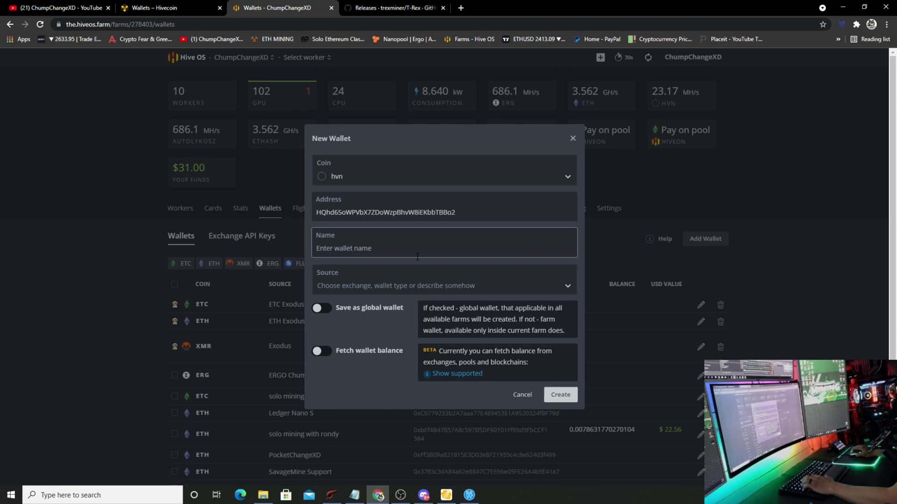
pyautogui.write('Hi')
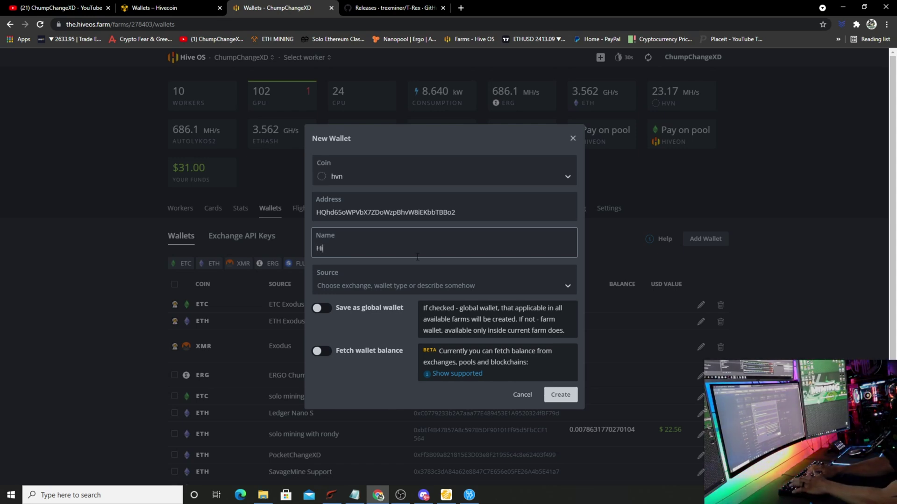
pyautogui.write('veCoin')
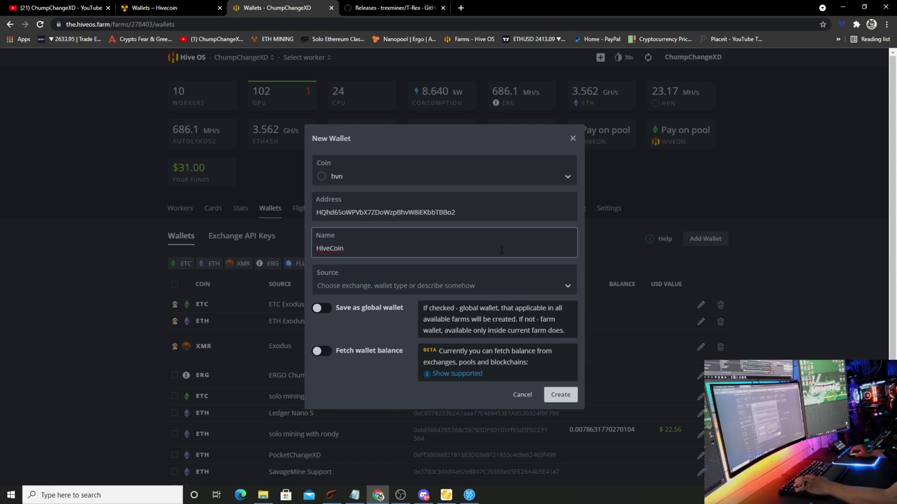
pyautogui.click(573, 139)
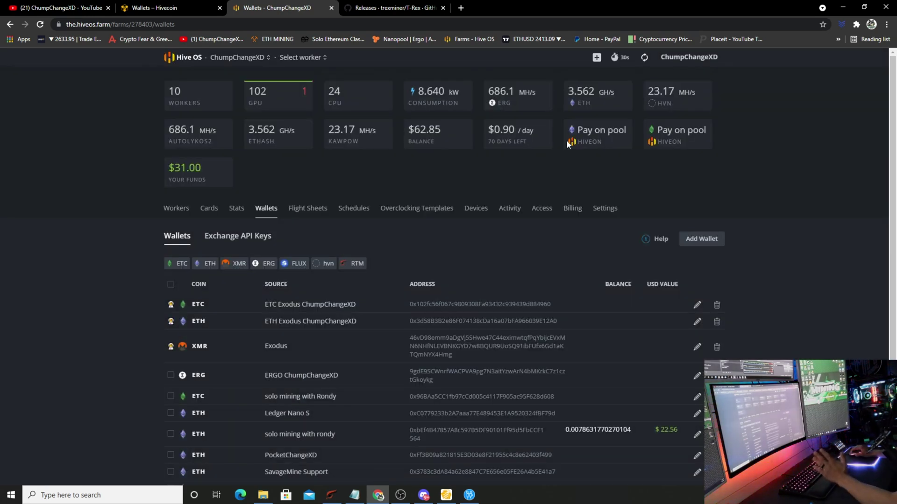
pyautogui.click(297, 210)
# Set the new flight sheet's coin to hvn with the HVN Web Wallet
pyautogui.click(265, 276)
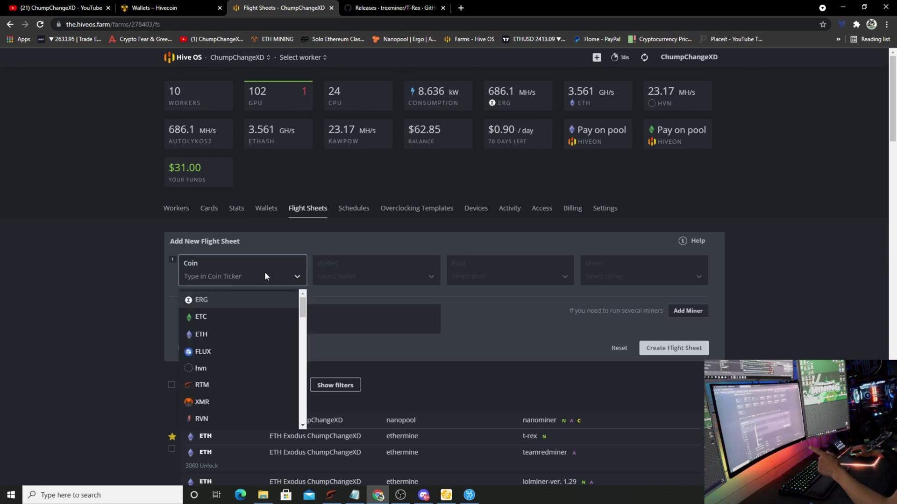
pyautogui.write('hvn')
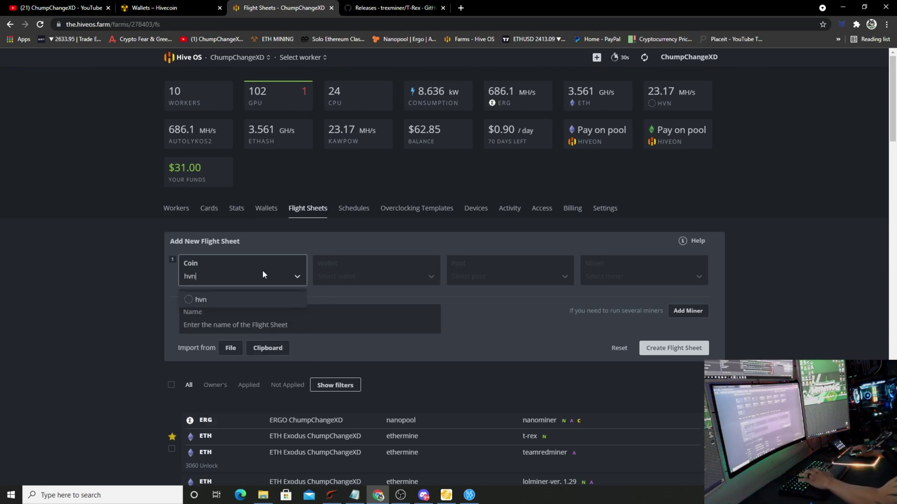
pyautogui.click(241, 301)
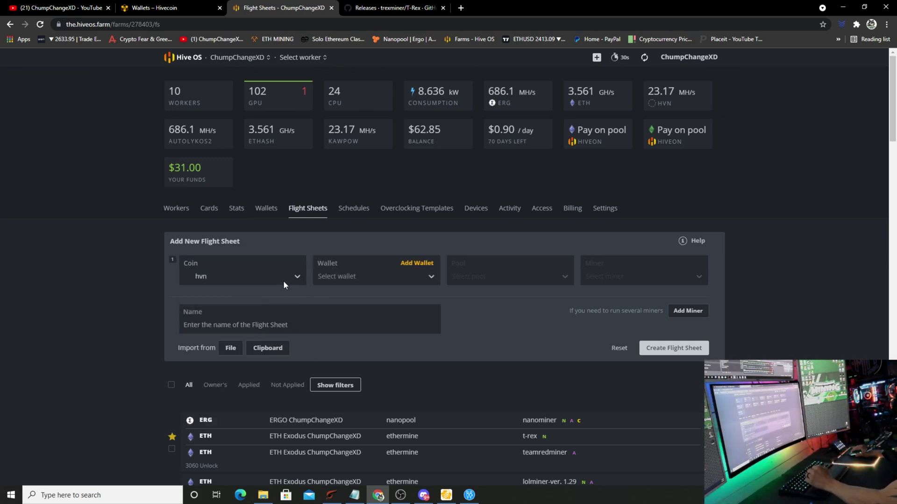
pyautogui.click(367, 277)
pyautogui.click(358, 304)
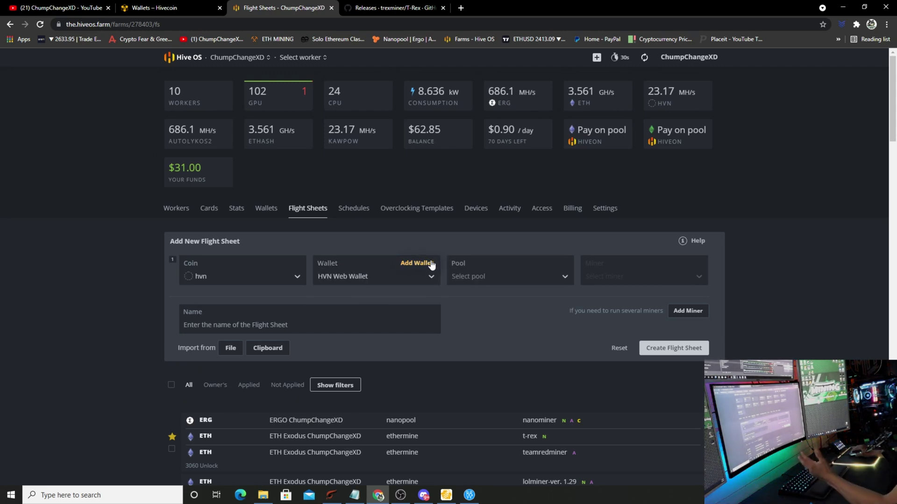
# Set the pool to Configure in miner and the miner to T-Rex Miner
pyautogui.click(494, 279)
pyautogui.click(501, 299)
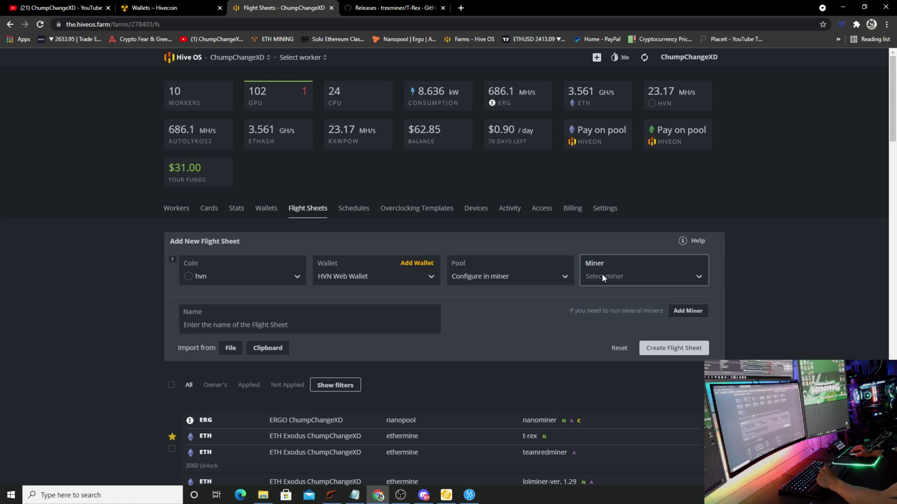
pyautogui.click(615, 277)
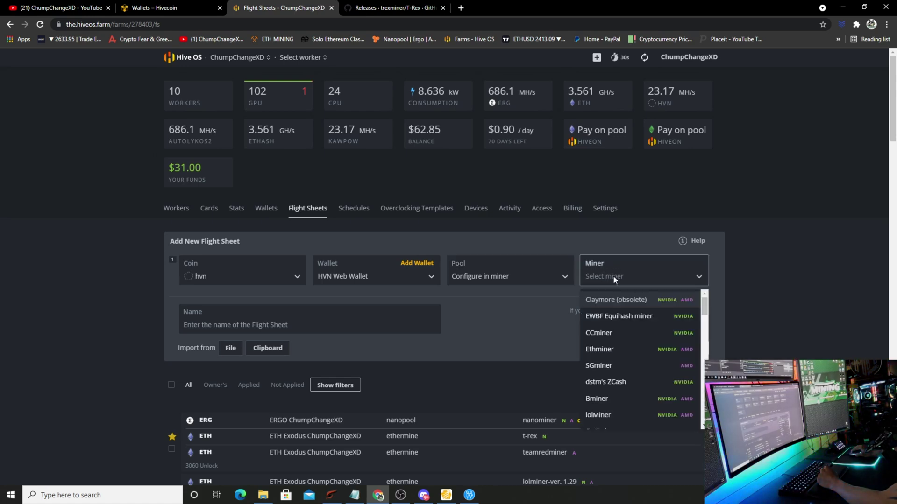
pyautogui.scroll(-1, 647, 373)
pyautogui.scroll(-5, 638, 346)
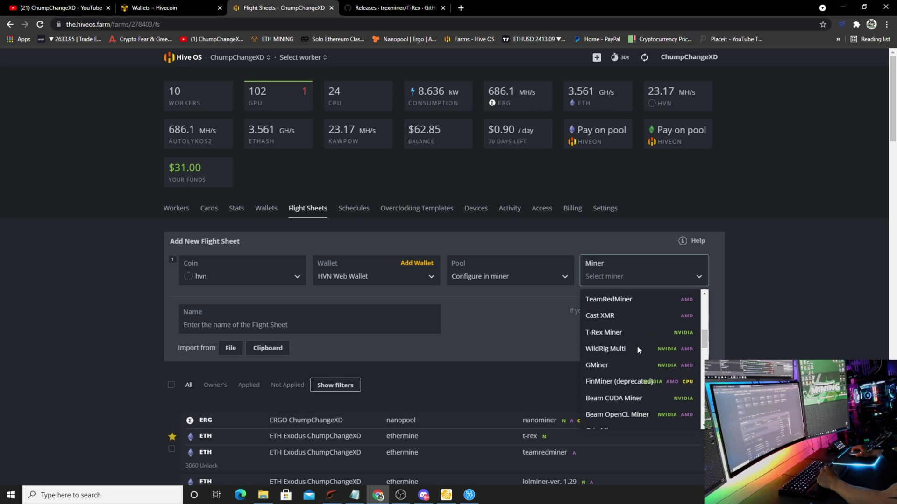
pyautogui.click(621, 317)
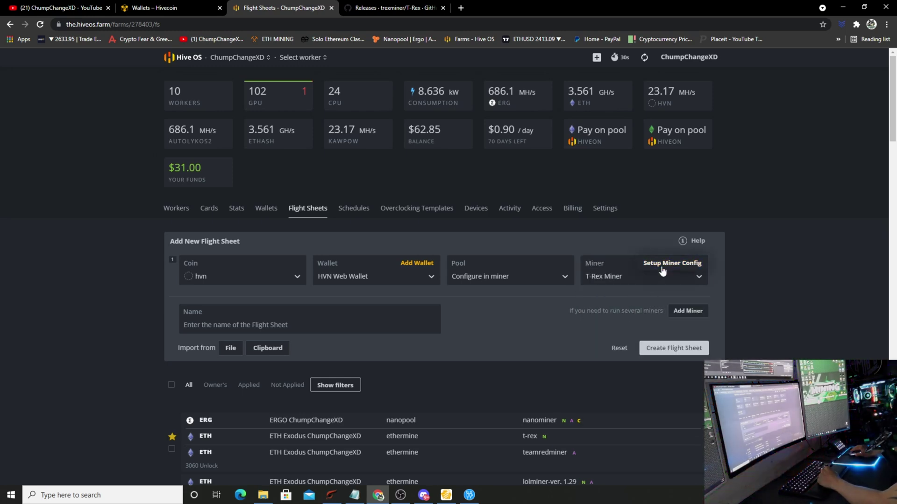
# Set the T-Rex miner's hash algorithm to kawpow
pyautogui.click(662, 264)
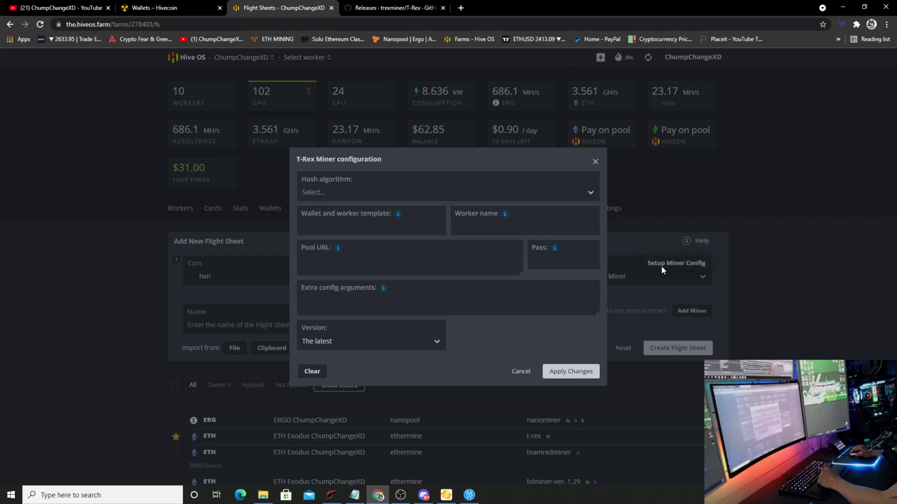
pyautogui.click(571, 192)
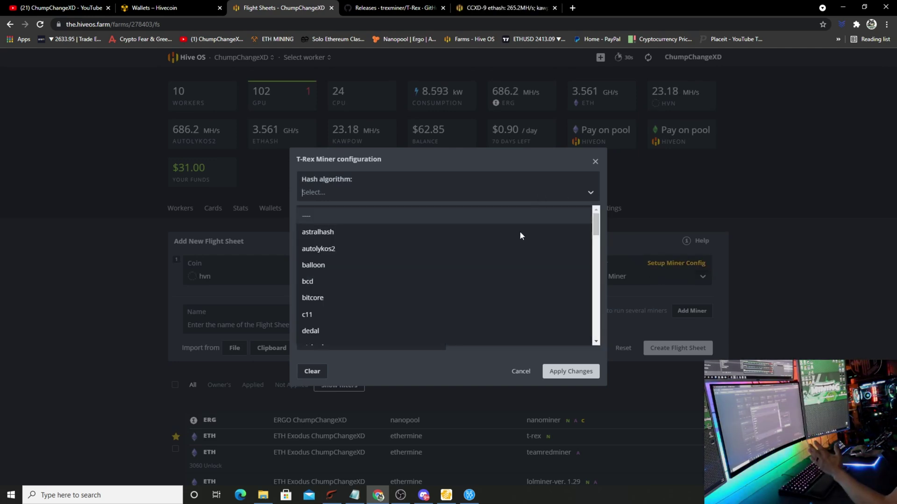
pyautogui.scroll(-4, 489, 291)
pyautogui.scroll(-1, 489, 288)
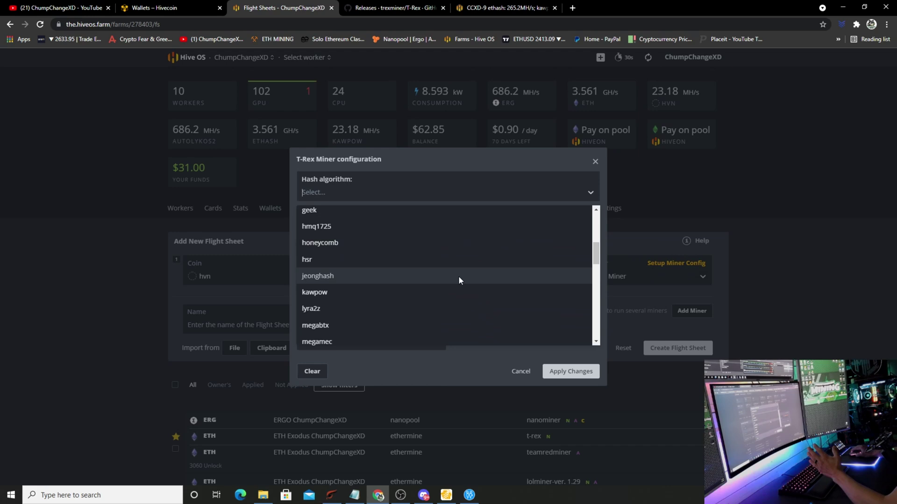
pyautogui.click(443, 295)
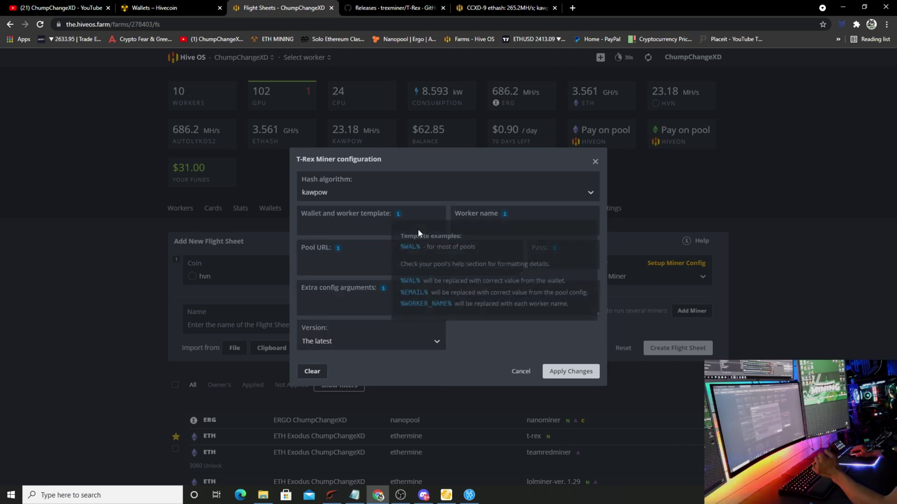
# Fill the wallet template with %WAL% and the worker name with %WORKER_NAME%
pyautogui.click(396, 219)
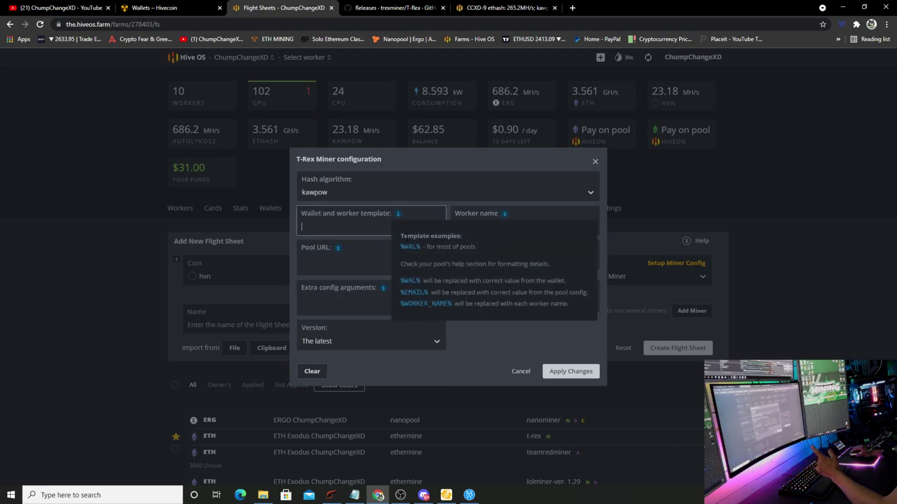
pyautogui.click(411, 247)
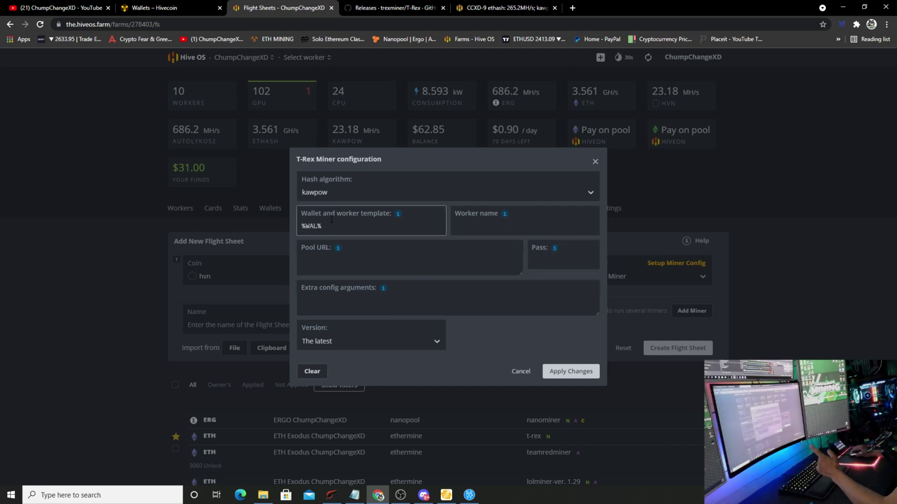
pyautogui.click(487, 225)
pyautogui.click(504, 214)
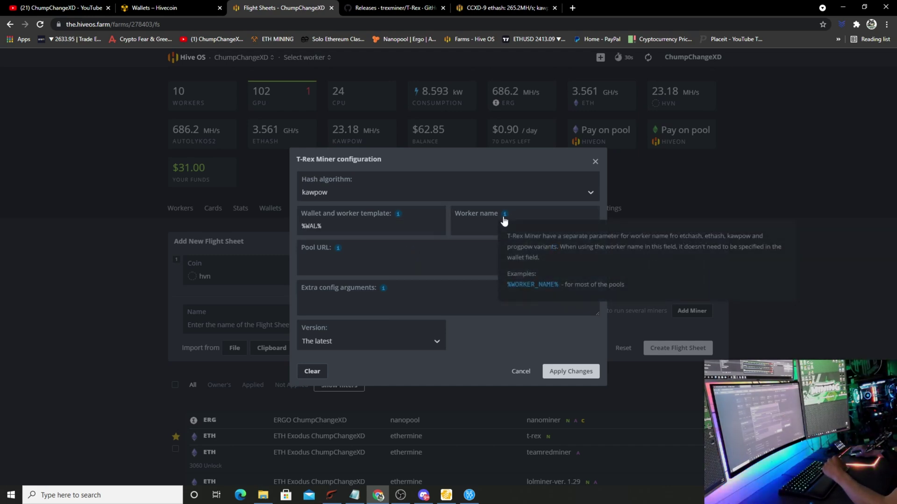
pyautogui.click(523, 283)
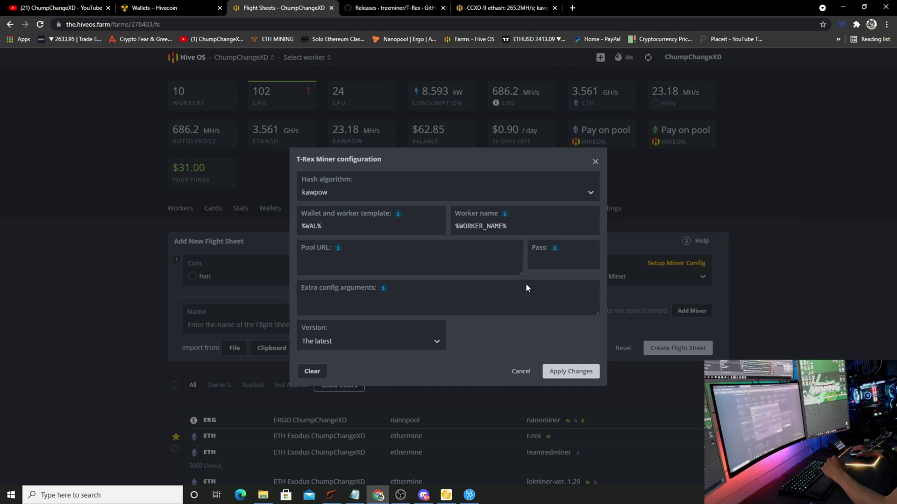
# Paste the pool URL stratum+tcp://5.9.39.44:10008 into the T-Rex config
pyautogui.click(388, 265)
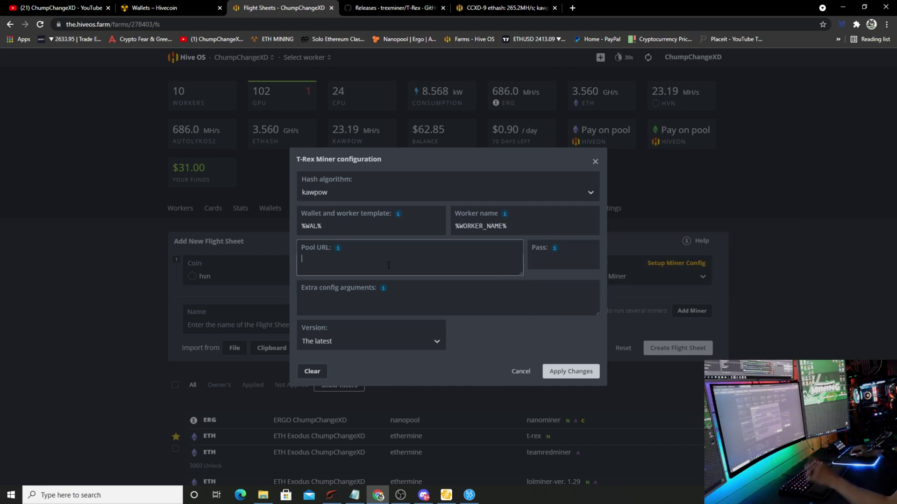
pyautogui.write('stratum+tcp://5.9.39.44:10008')
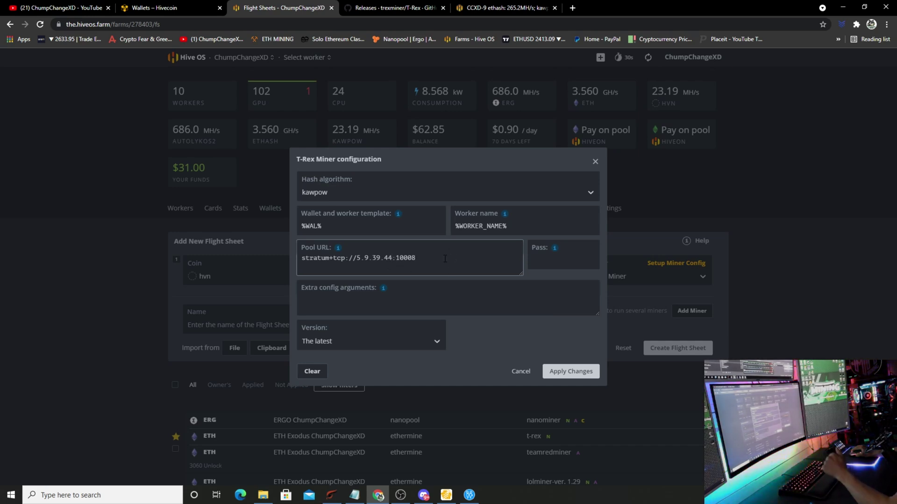
pyautogui.click(478, 294)
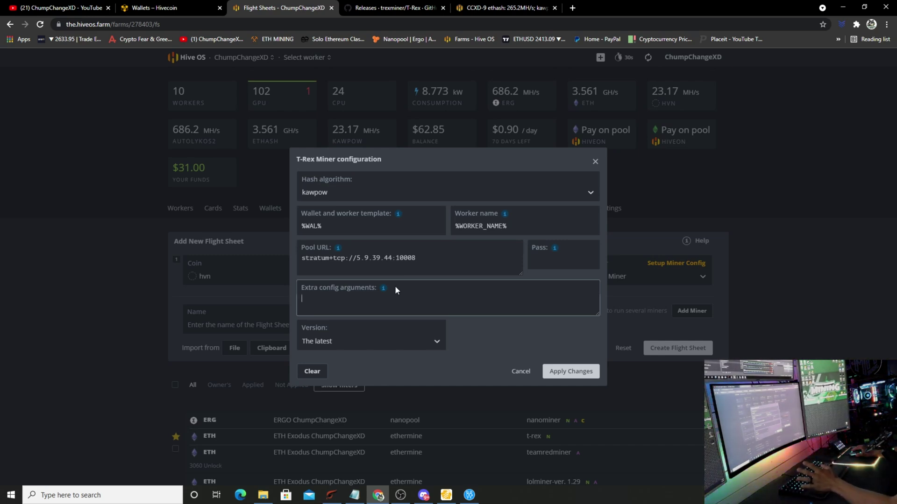
# Limit the HVN miner to "devices": "7", apply the config, and add a second miner row
pyautogui.moveTo(383, 288)
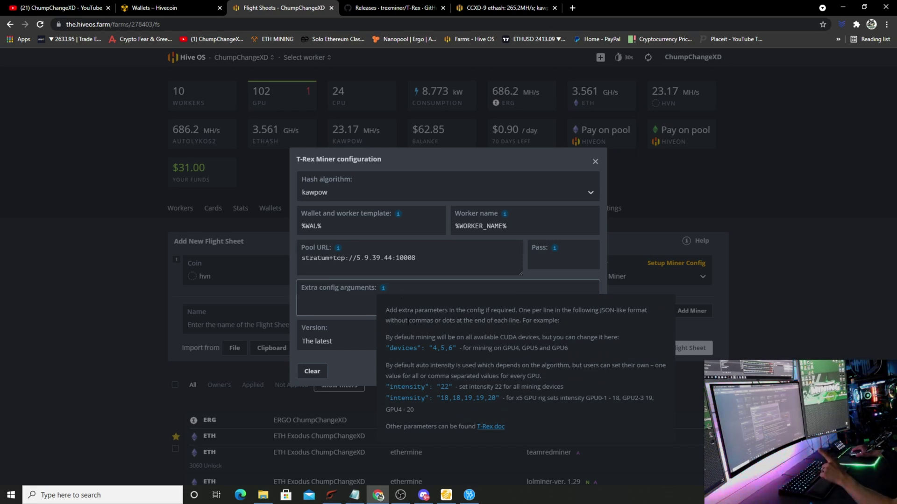
pyautogui.write('"devices": "4,5,6"')
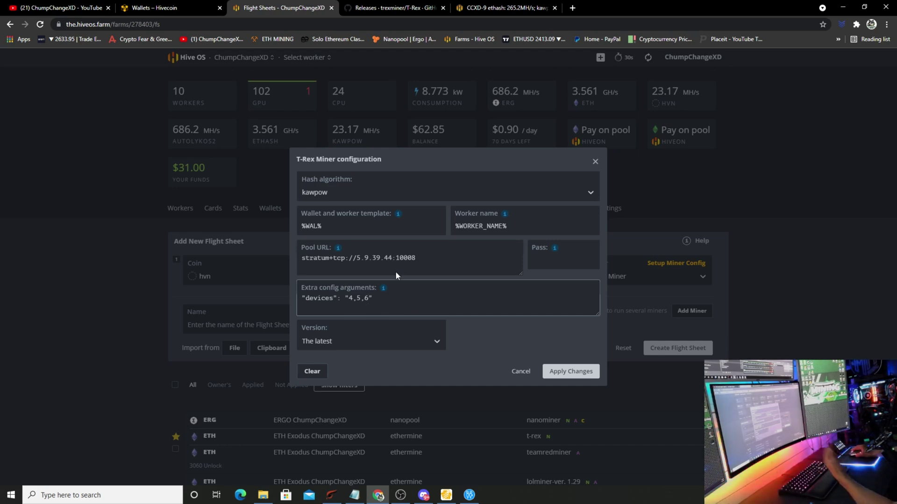
pyautogui.press('BackSpace')
pyautogui.press('BackSpace')
pyautogui.press('BackSpace')
pyautogui.press('BackSpace')
pyautogui.press('BackSpace')
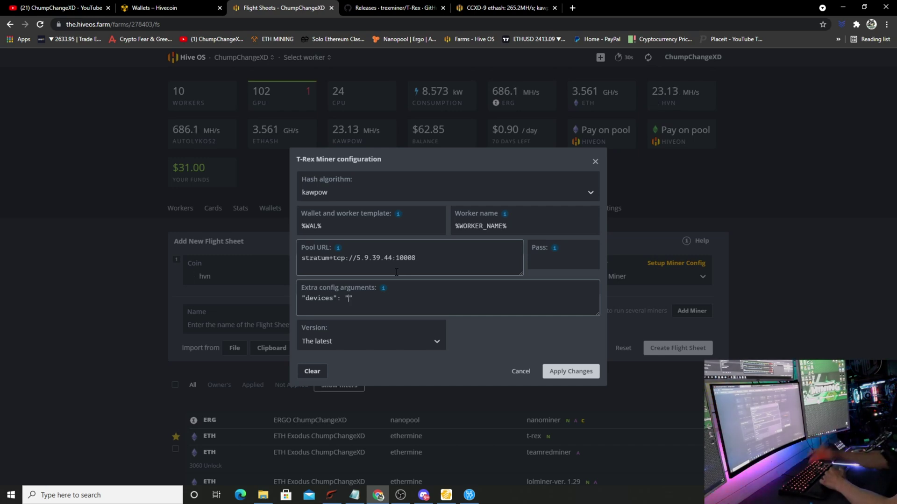
pyautogui.write('7')
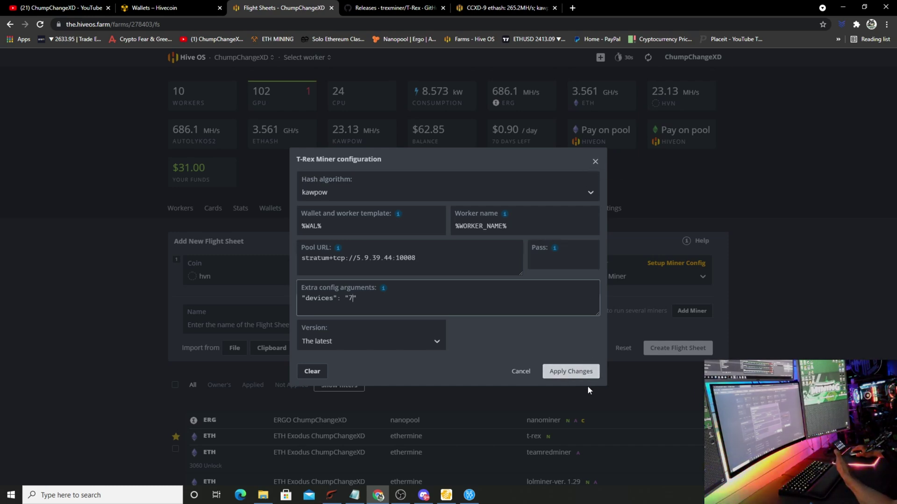
pyautogui.click(582, 371)
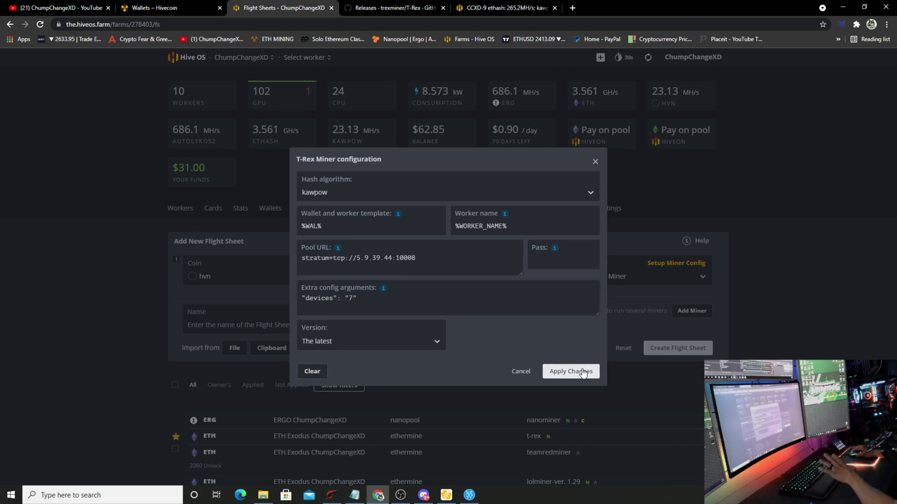
pyautogui.click(687, 310)
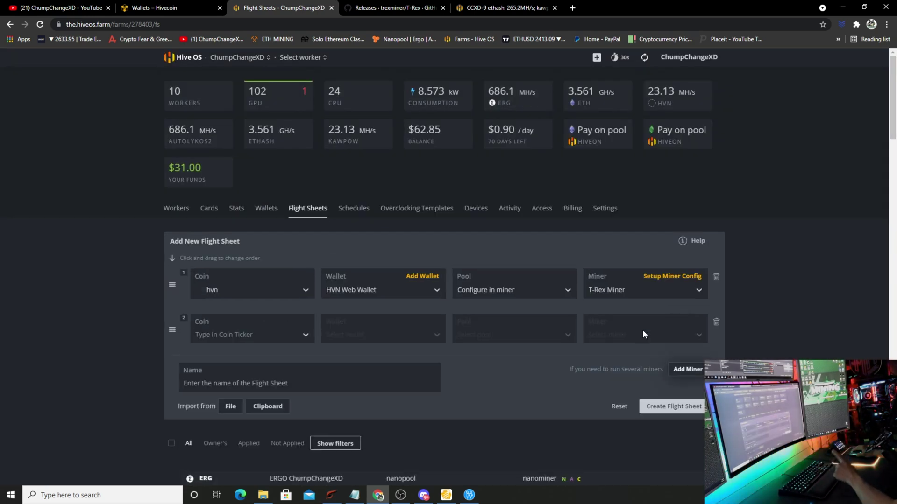
# Set row 2 to ETH with the Exodus ETH wallet and Hiveon US East pool
pyautogui.click(246, 340)
pyautogui.click(232, 381)
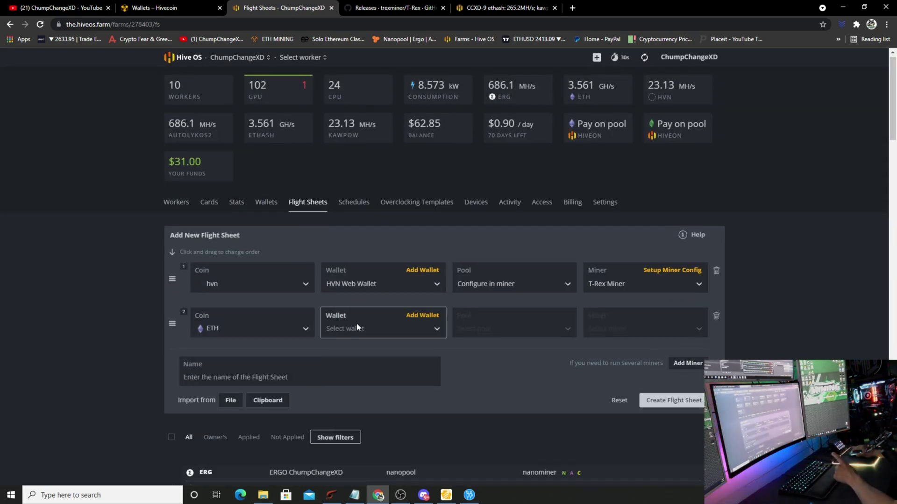
pyautogui.click(357, 327)
pyautogui.click(357, 369)
pyautogui.click(511, 322)
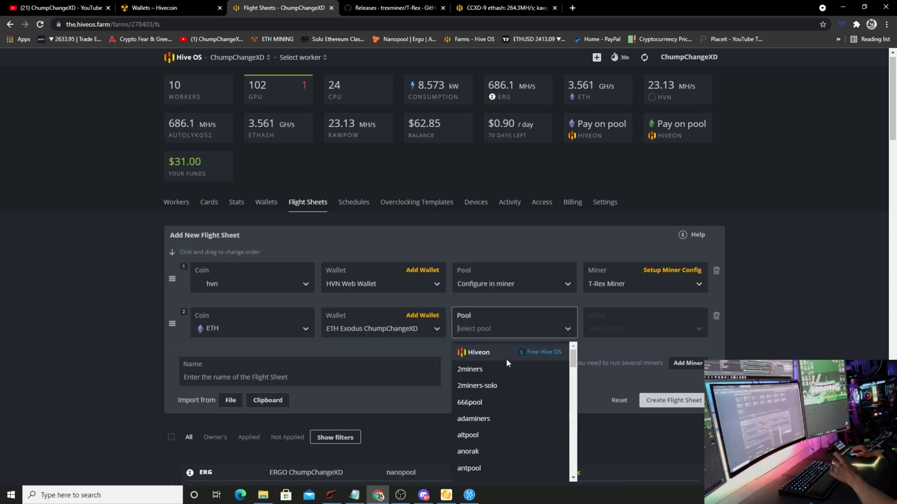
pyautogui.click(498, 356)
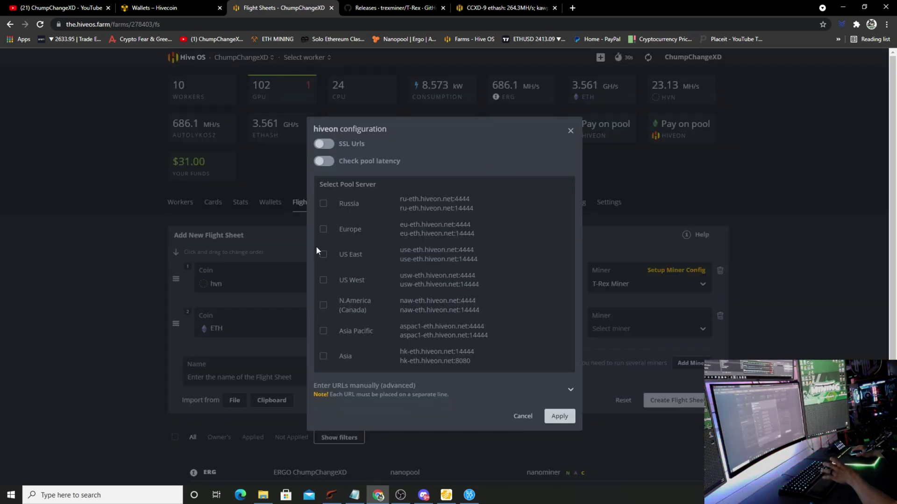
pyautogui.click(323, 254)
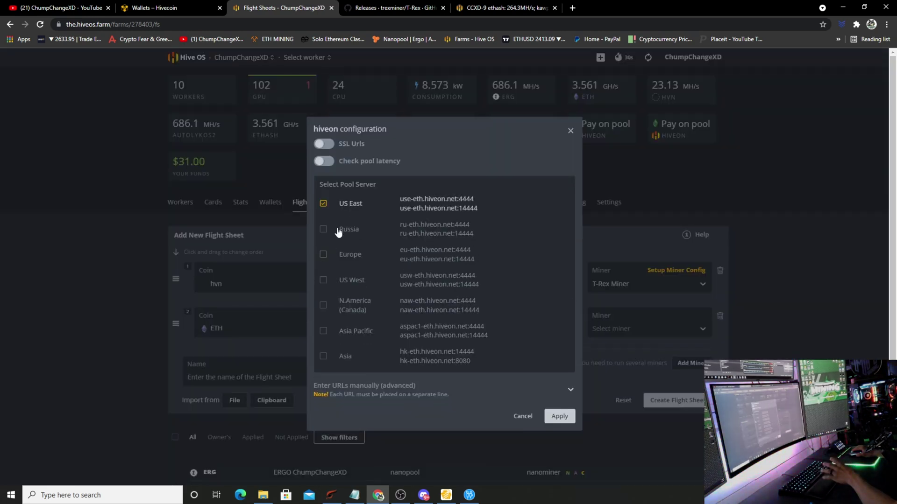
pyautogui.click(560, 417)
# Choose T-Rex Miner for the ETH row and open its miner config
pyautogui.click(680, 329)
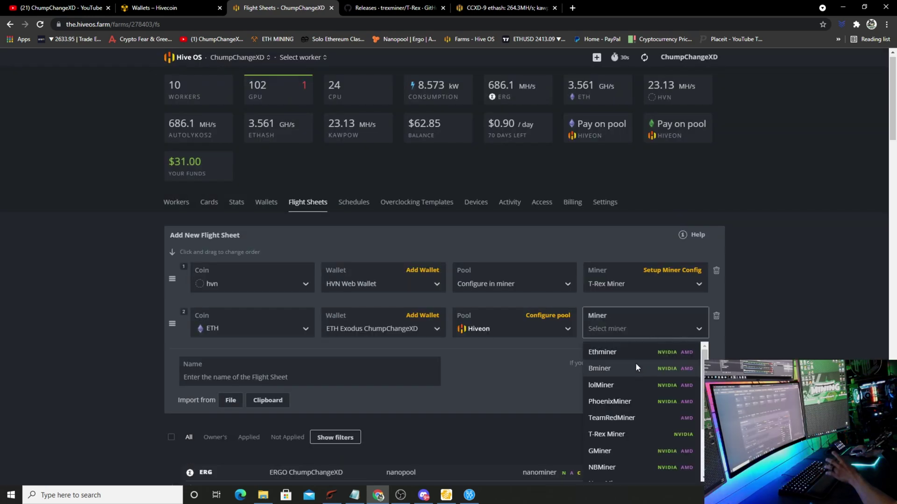
pyautogui.click(628, 432)
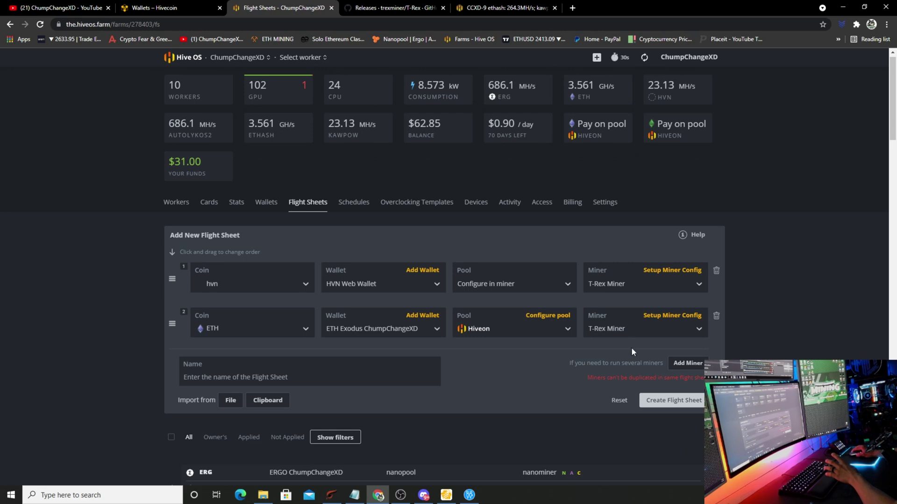
pyautogui.click(656, 320)
# Add a separate "devices": "0,1,2,3,4,5,6,8" line to the ETH extra config arguments
pyautogui.click(340, 303)
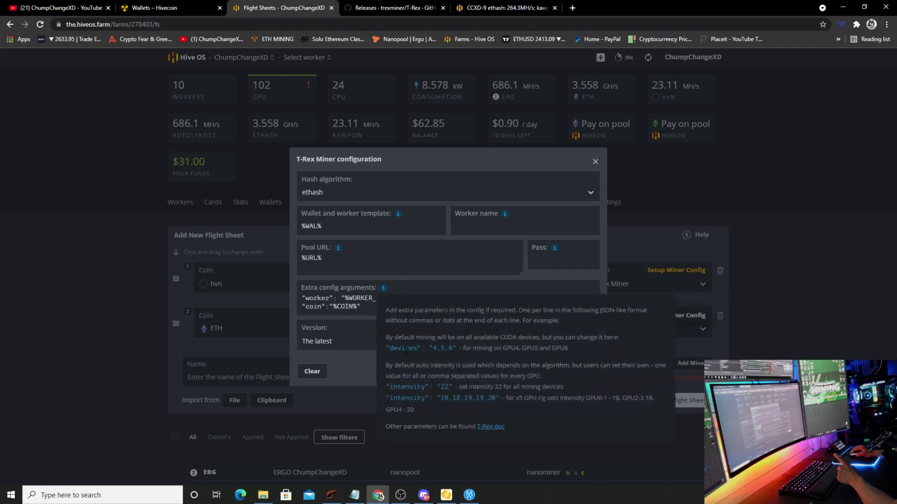
pyautogui.write('"devices": "4,5,6"')
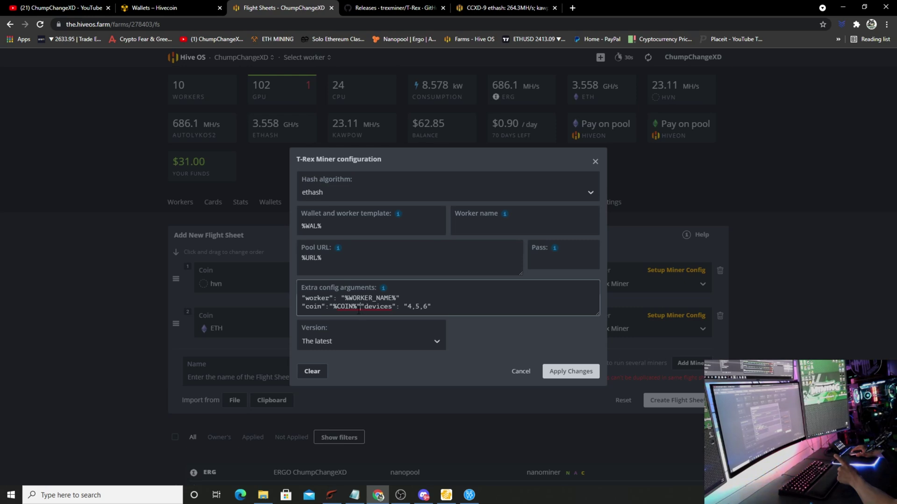
pyautogui.click(361, 307)
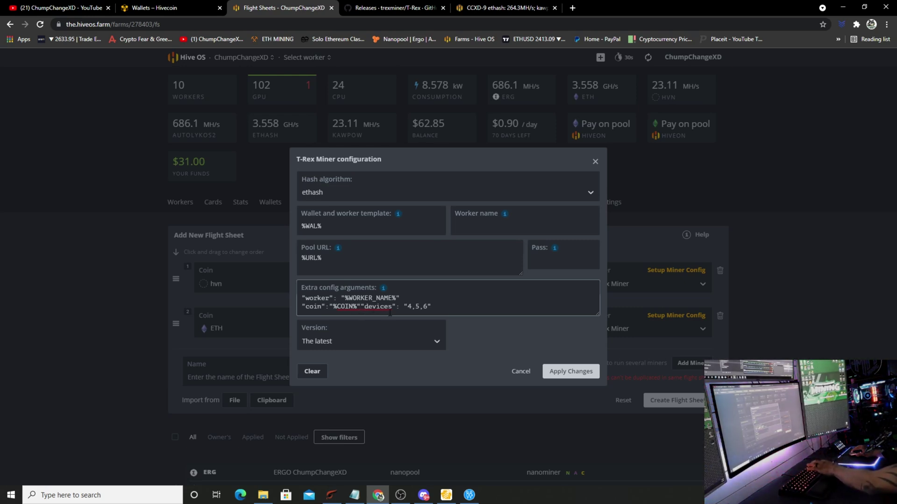
pyautogui.press('Return')
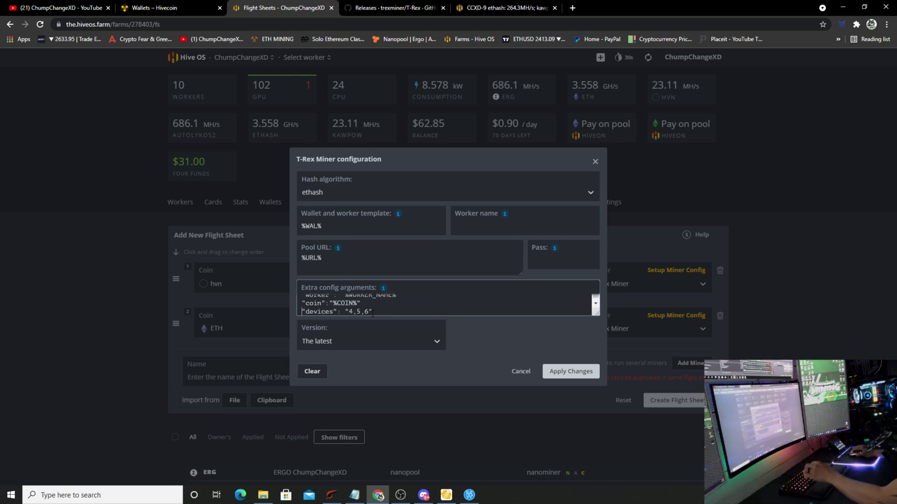
pyautogui.click(372, 312)
pyautogui.press('BackSpace')
pyautogui.press('BackSpace')
pyautogui.press('BackSpace')
pyautogui.press('BackSpace')
pyautogui.press('BackSpace')
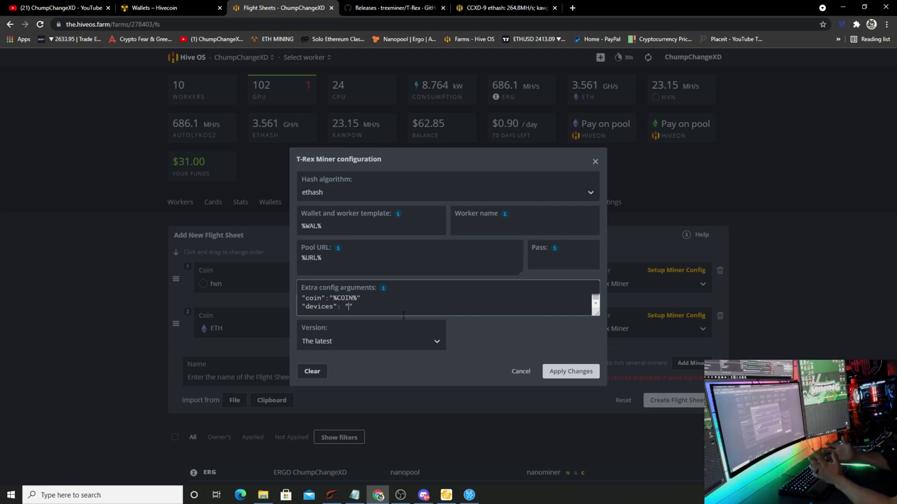
pyautogui.write('0,1,')
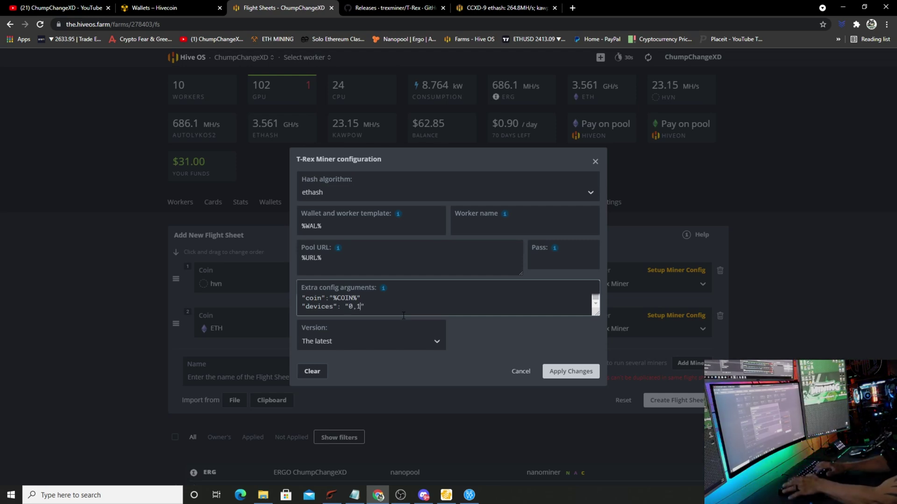
pyautogui.write('2,3,4,')
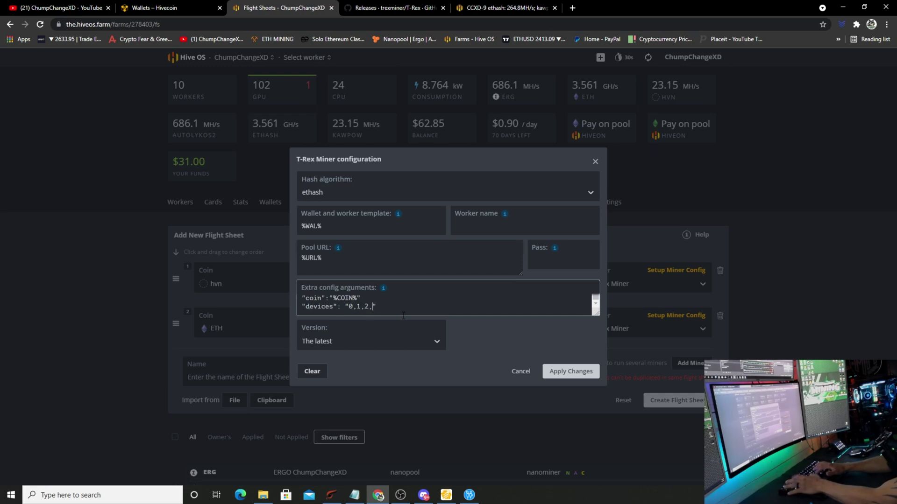
pyautogui.write('5,6,8')
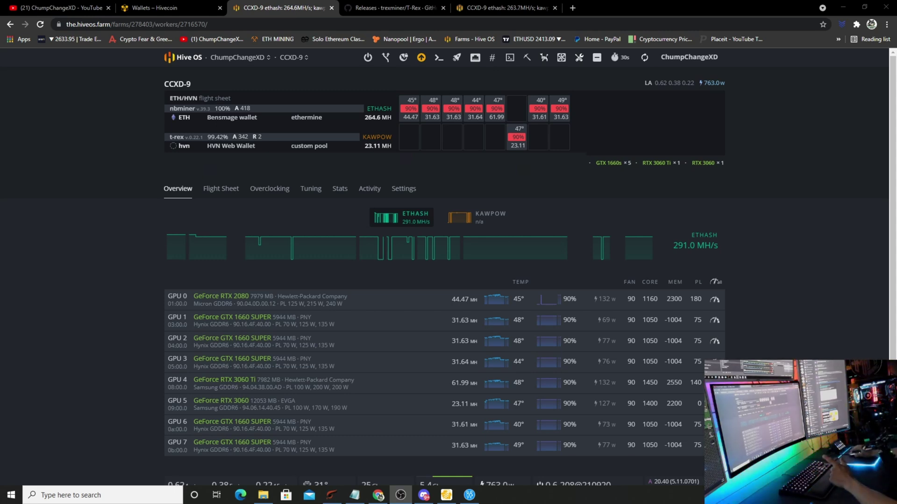
# Bring the Hive Core wallet window up from the taskbar
pyautogui.click(450, 498)
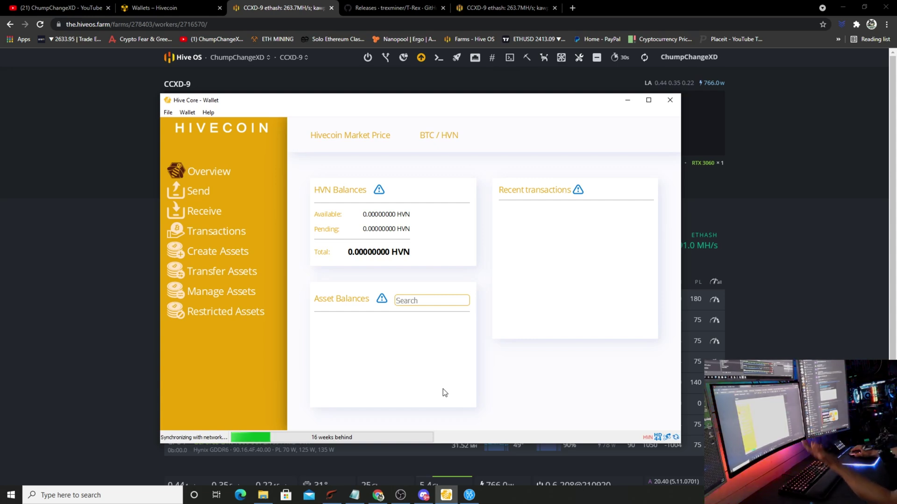
# Choose Backup Wallet... from the Hive Core Wallet menu
pyautogui.click(194, 112)
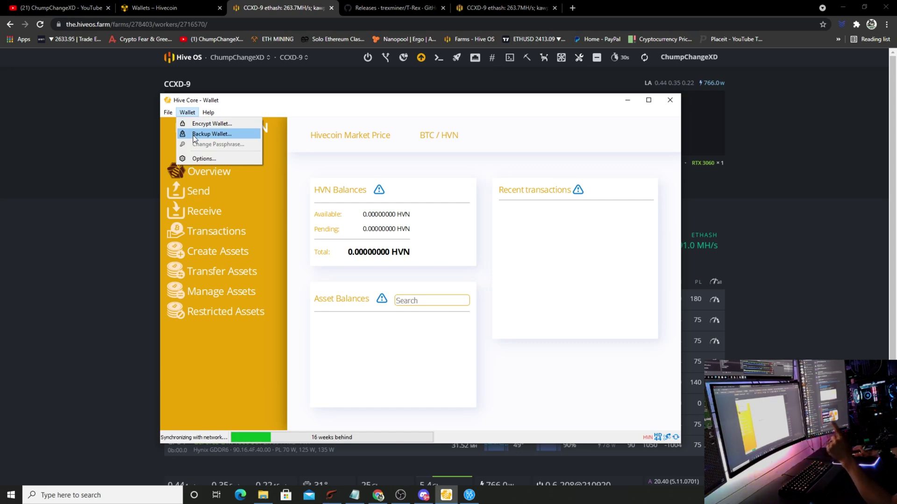
pyautogui.click(193, 136)
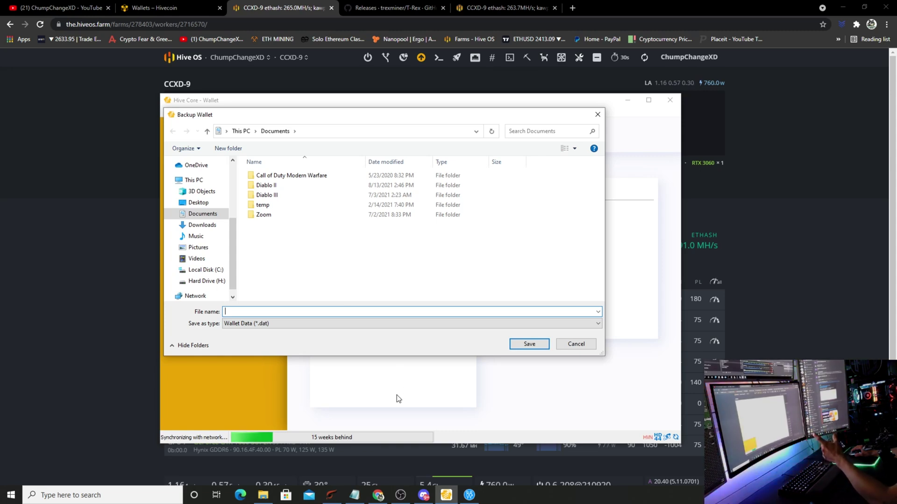
# Cancel the backup save dialog and return to the mining channel's YouTube page
pyautogui.press('Escape')
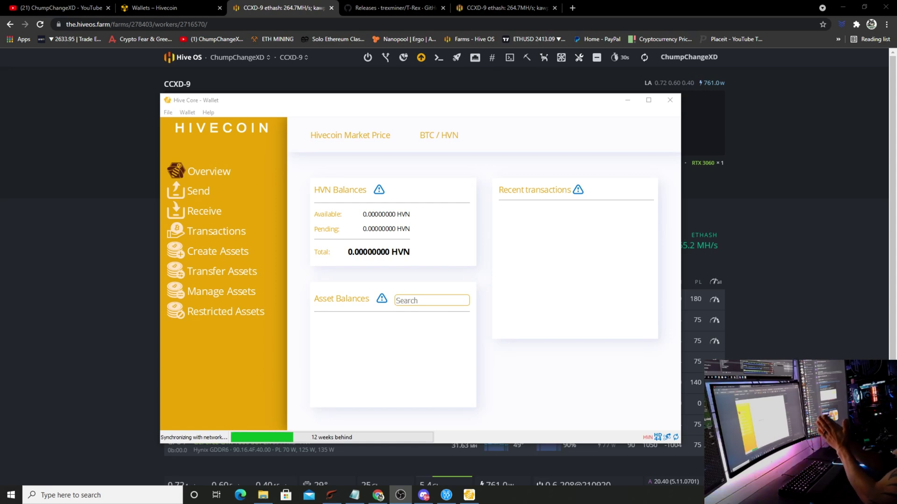
pyautogui.click(47, 13)
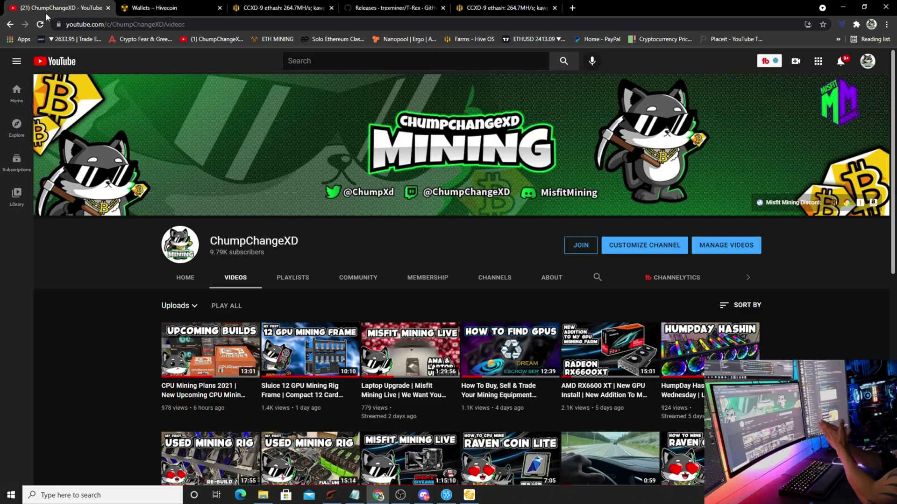